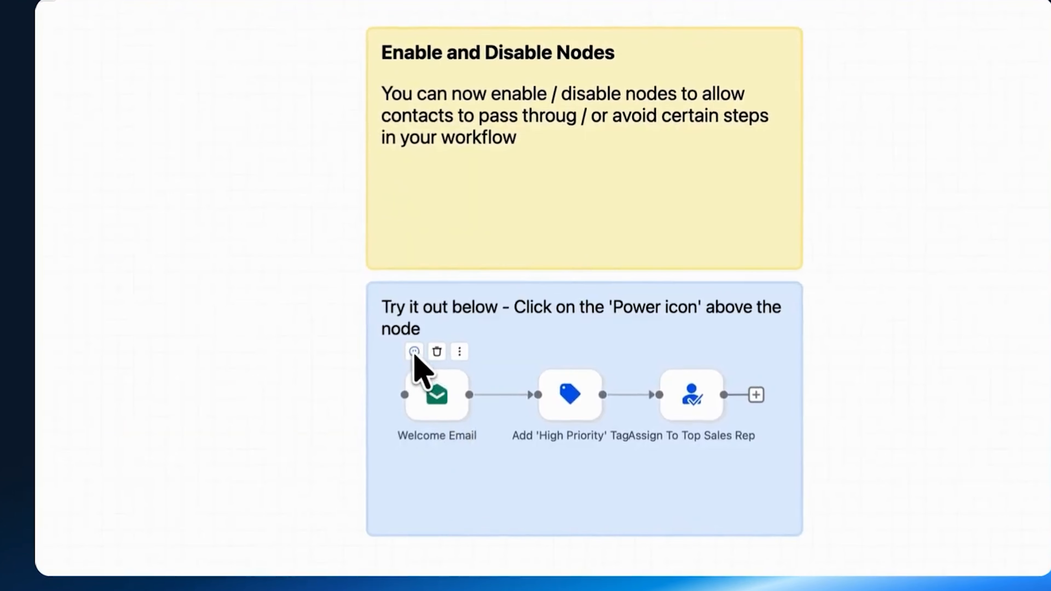
Step: Switch the Welcome Email step off and back on, then view the Edit keyboard shortcuts
left_click(414, 352)
left_click(414, 352)
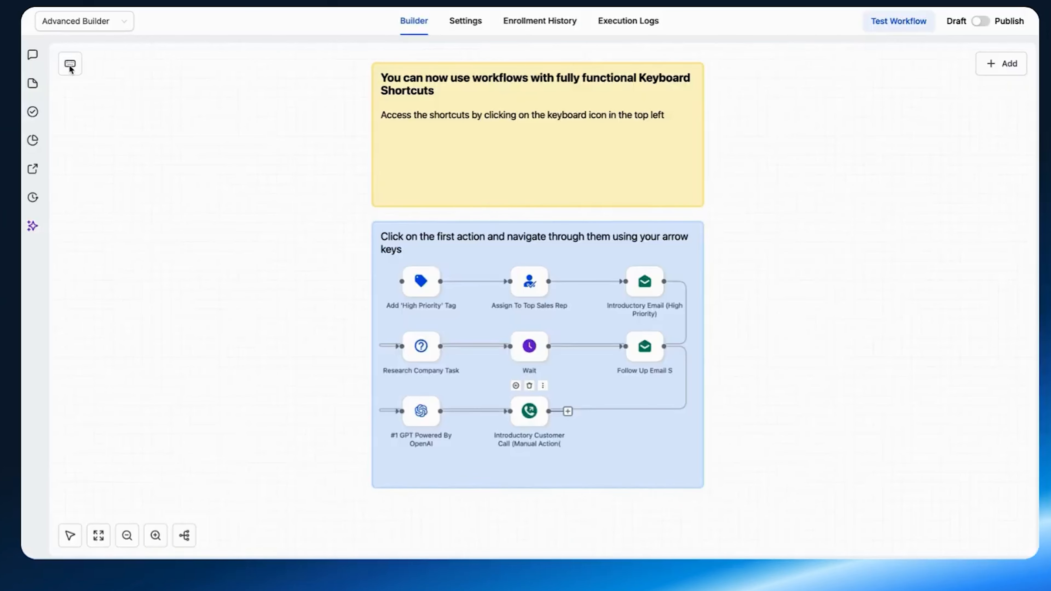
left_click(70, 64)
left_click(498, 461)
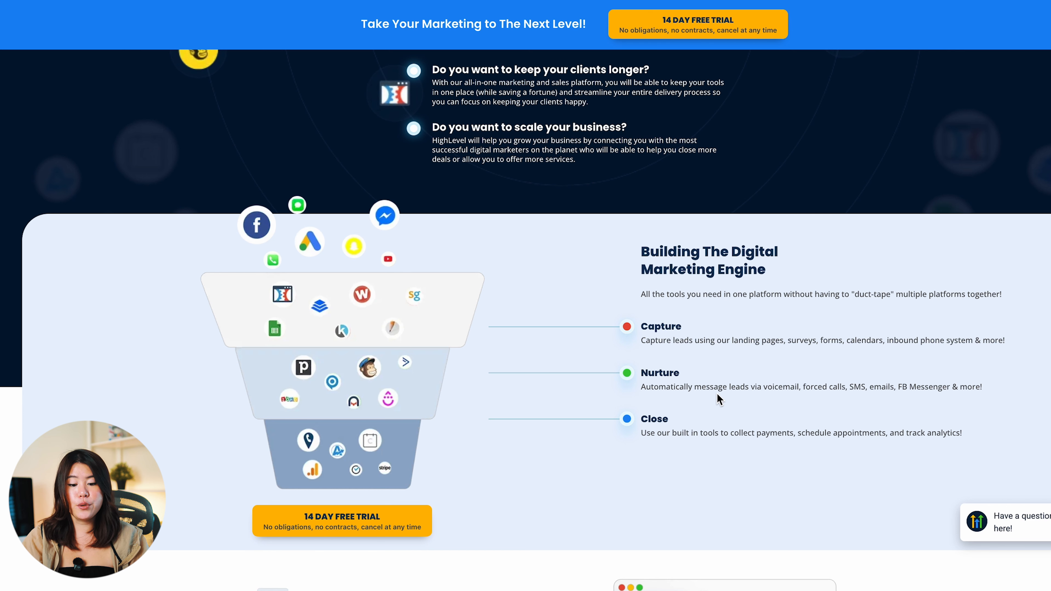
Step: Scroll the HighLevel homepage down to the Building The Digital Marketing Engine section
scroll(732, 418, "down", 1)
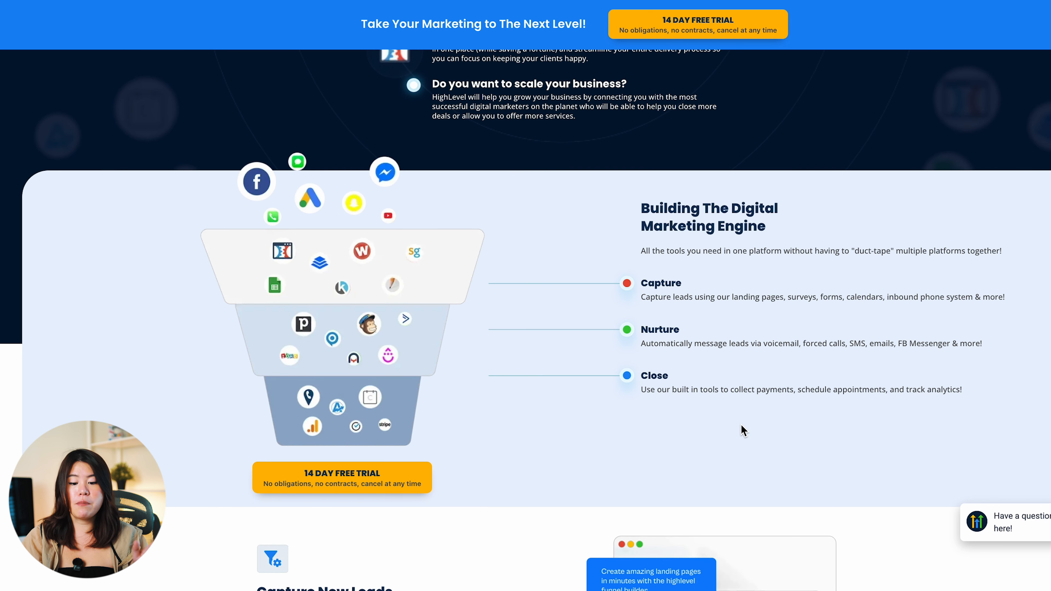
scroll(680, 436, "down", 1)
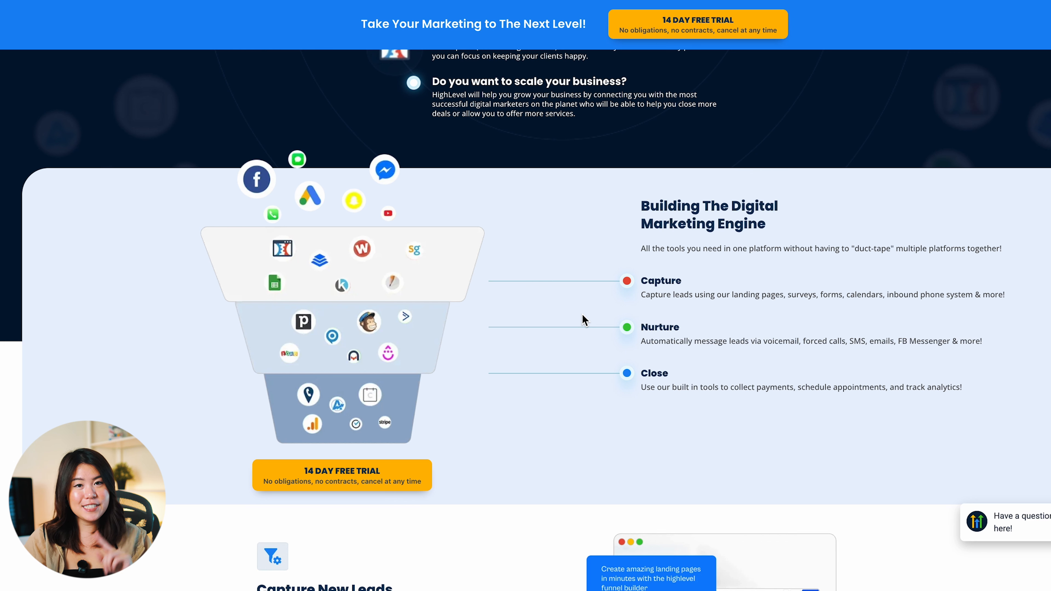
Step: Scroll on to the Close More Deals section on pipelines, Stripe payments and analytics
scroll(451, 245, "down", 15)
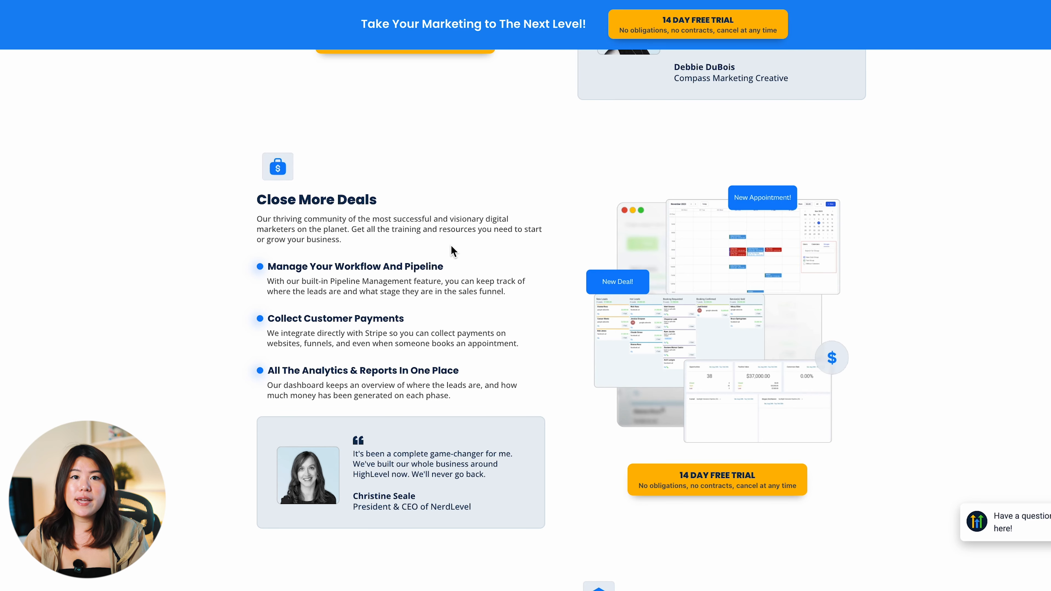
Step: Scroll down to the features and pricing comparison table
scroll(451, 247, "down", 10)
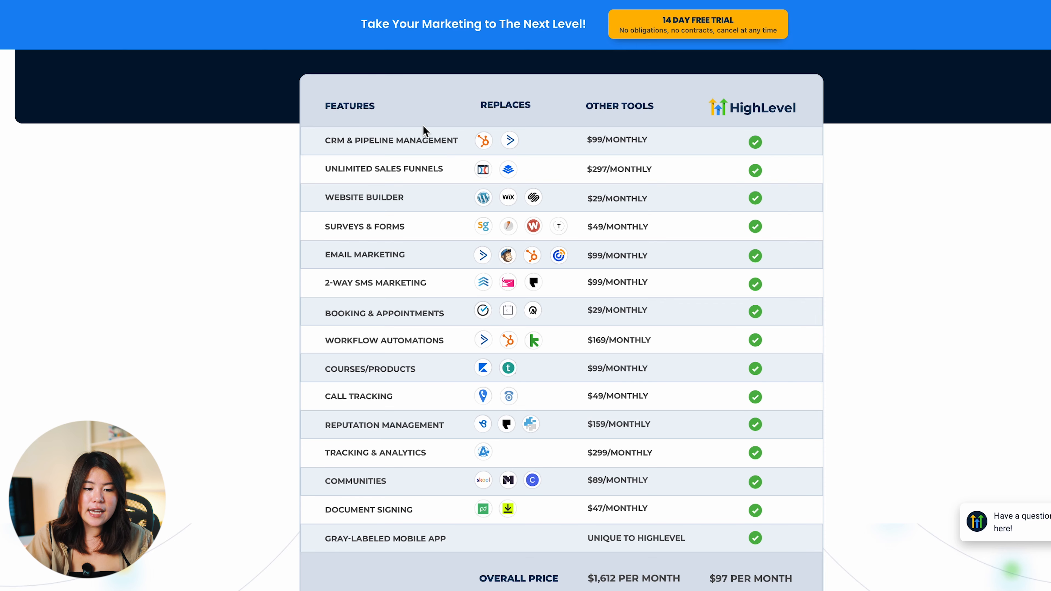
scroll(484, 366, "down", 1)
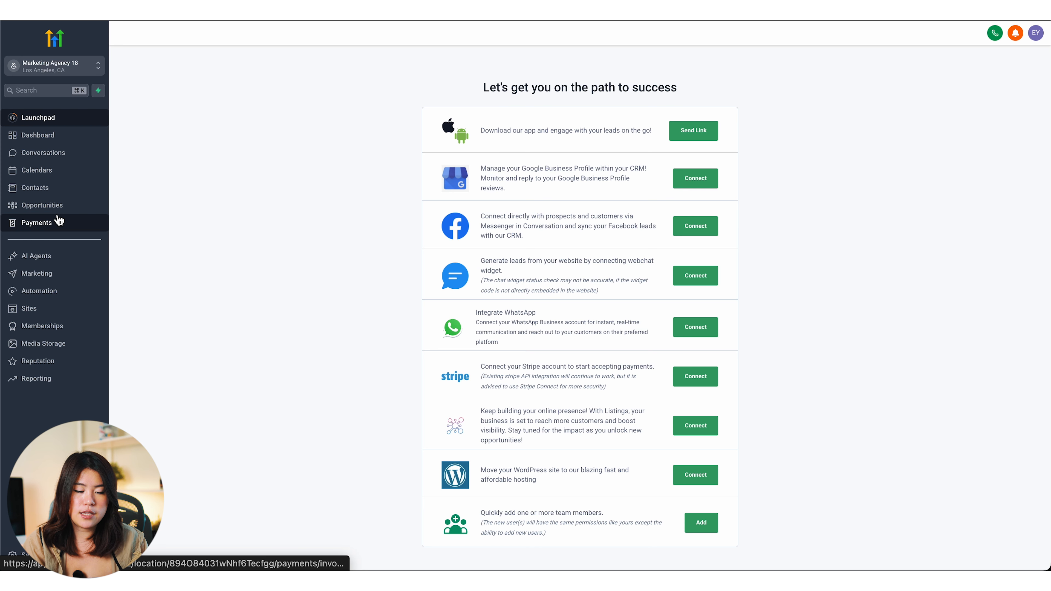
Step: Go to Opportunities and show the Pipelines list with its six pipelines
left_click(54, 205)
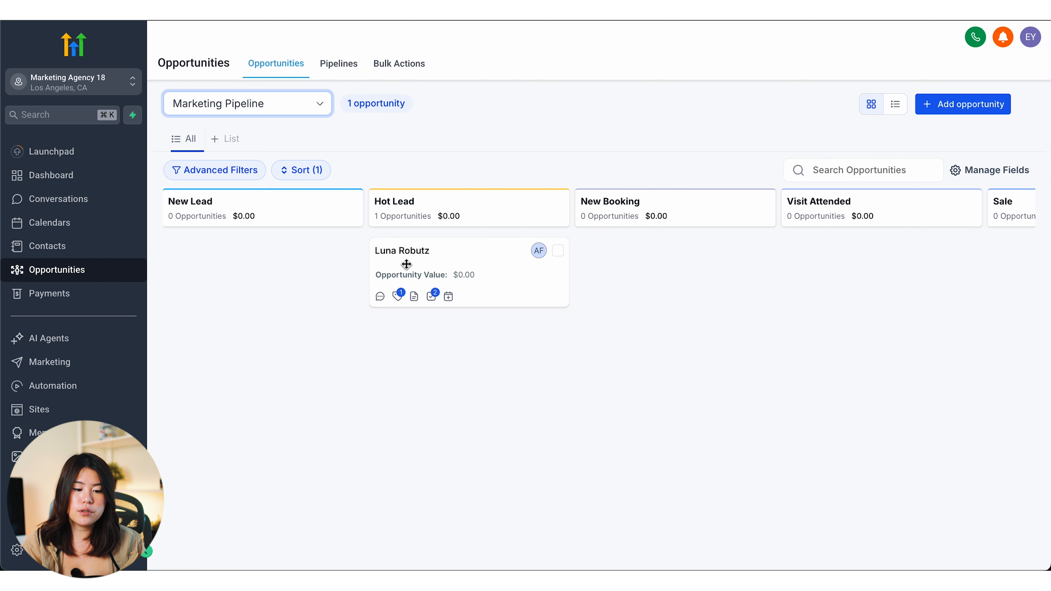
left_click(341, 65)
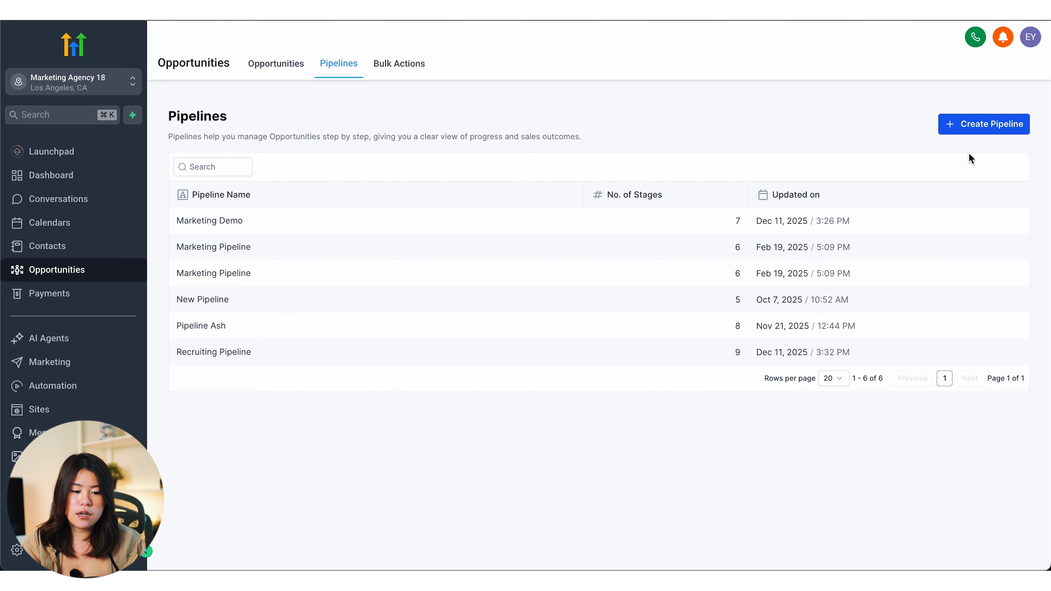
Step: Start a new pipeline named 'Marketing Demo' with the four default stages
left_click(969, 125)
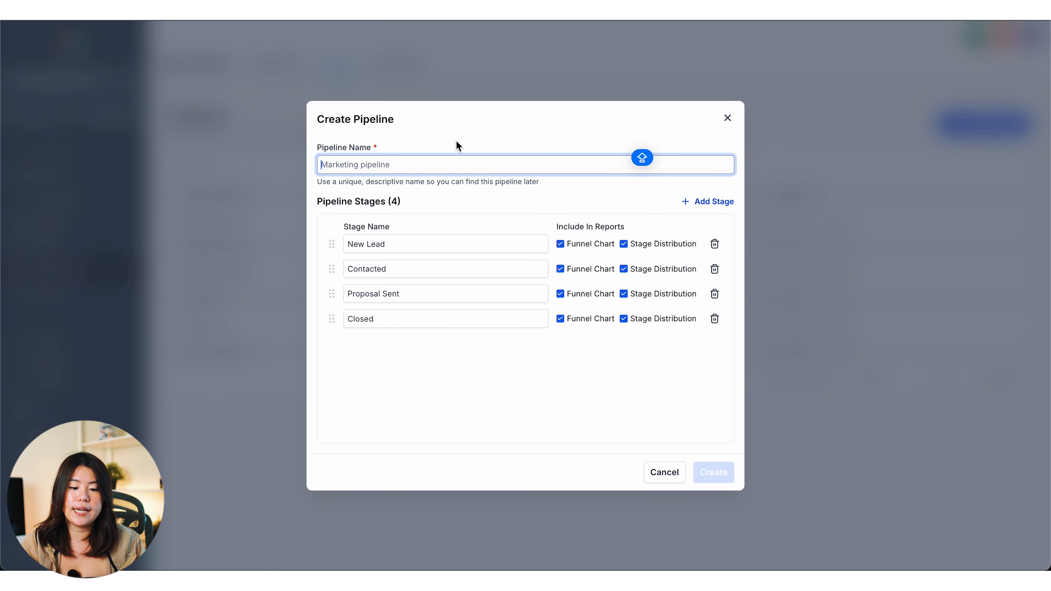
type("Marketing Demo")
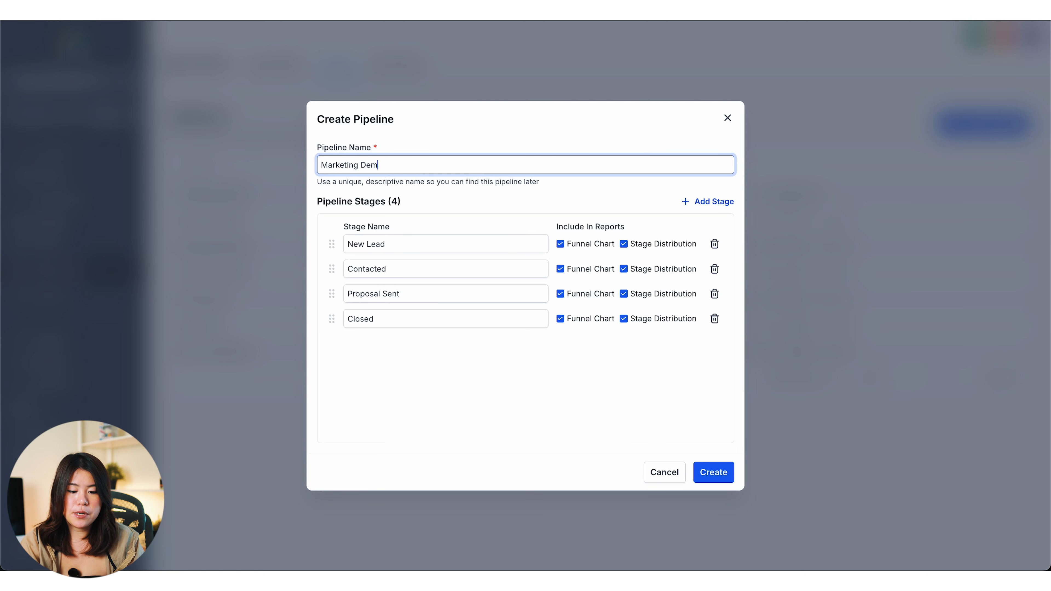
left_click(405, 242)
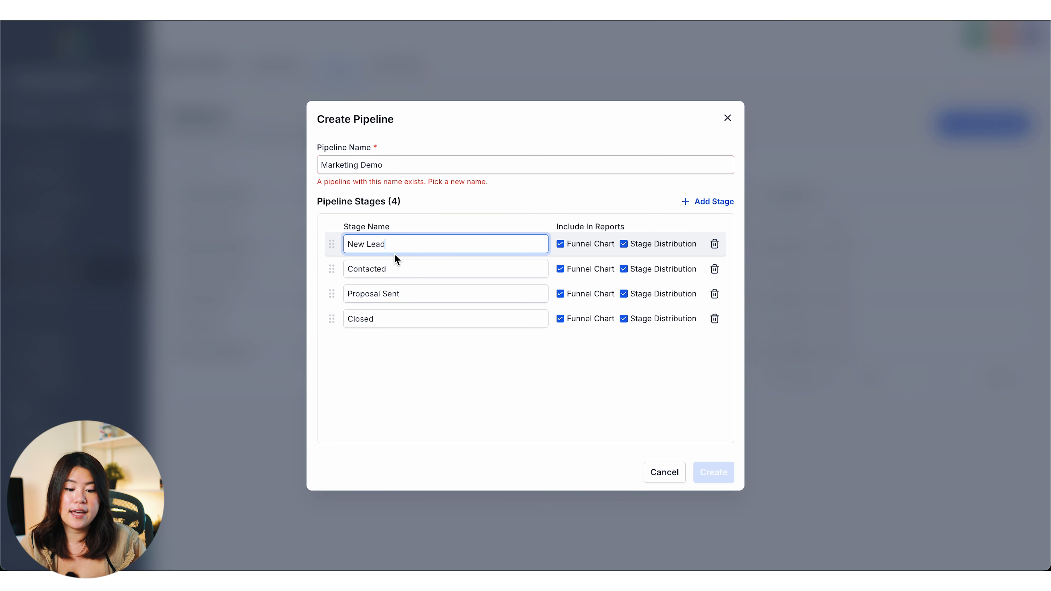
Step: Rename the New Lead and Contacted stages to Opted into Freebie and Active Nuture Campaign
left_click_drag(387, 243, 344, 244)
type("Opt")
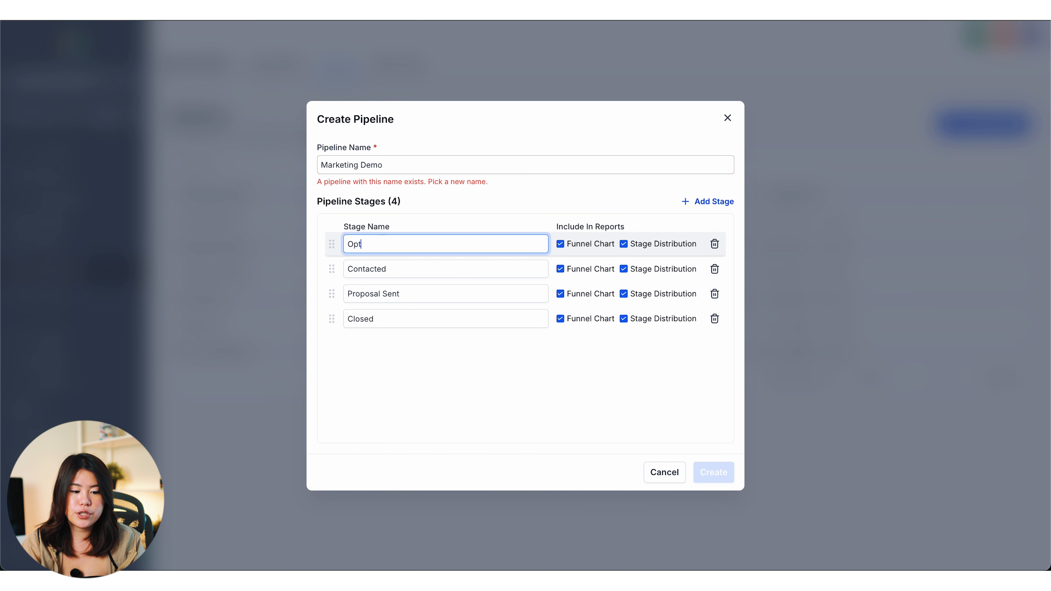
type("ed into Freebie")
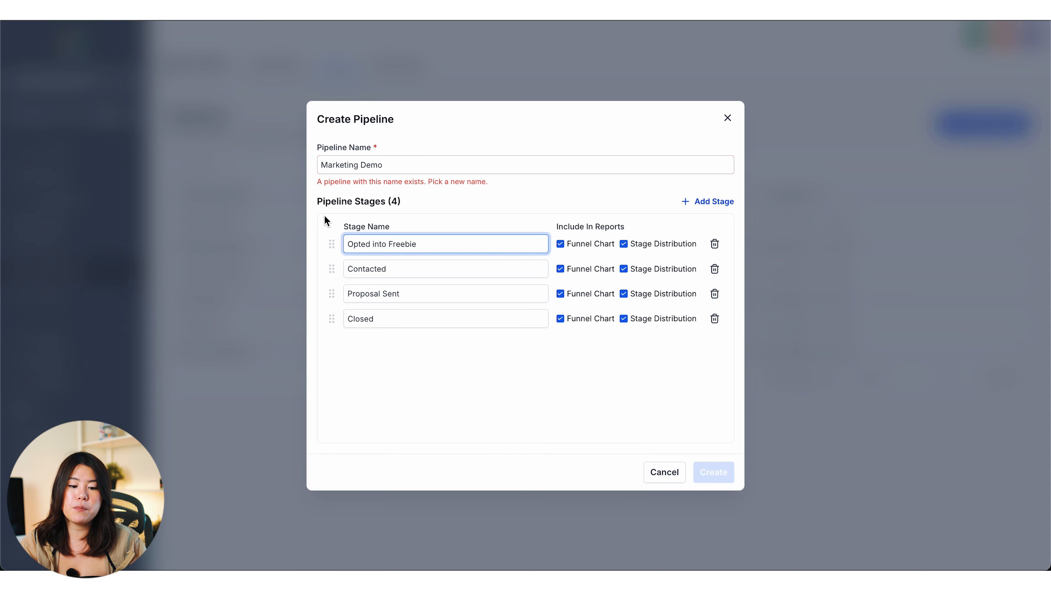
key("Tab")
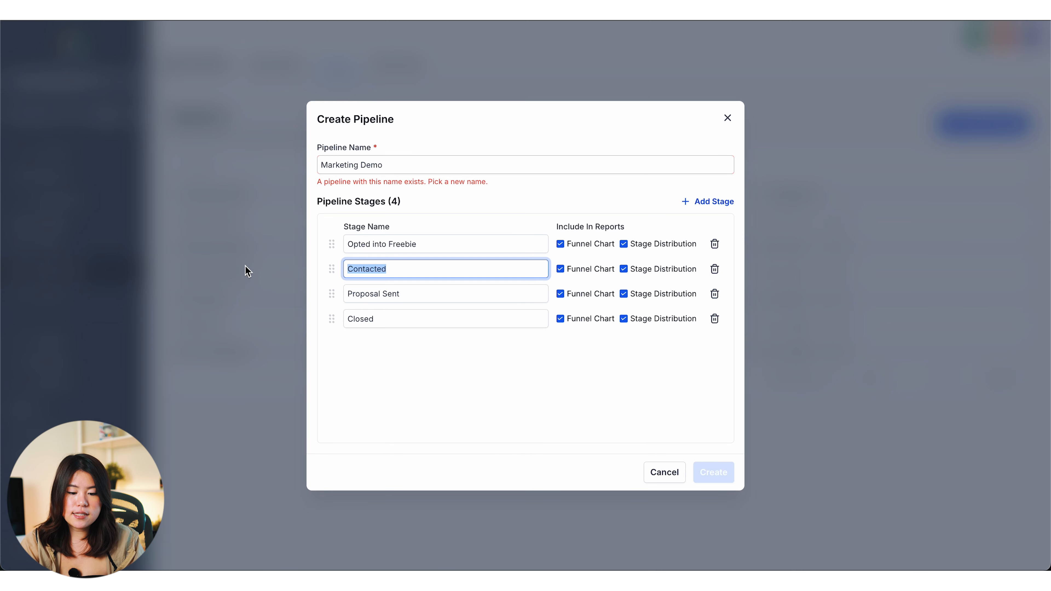
type("Active")
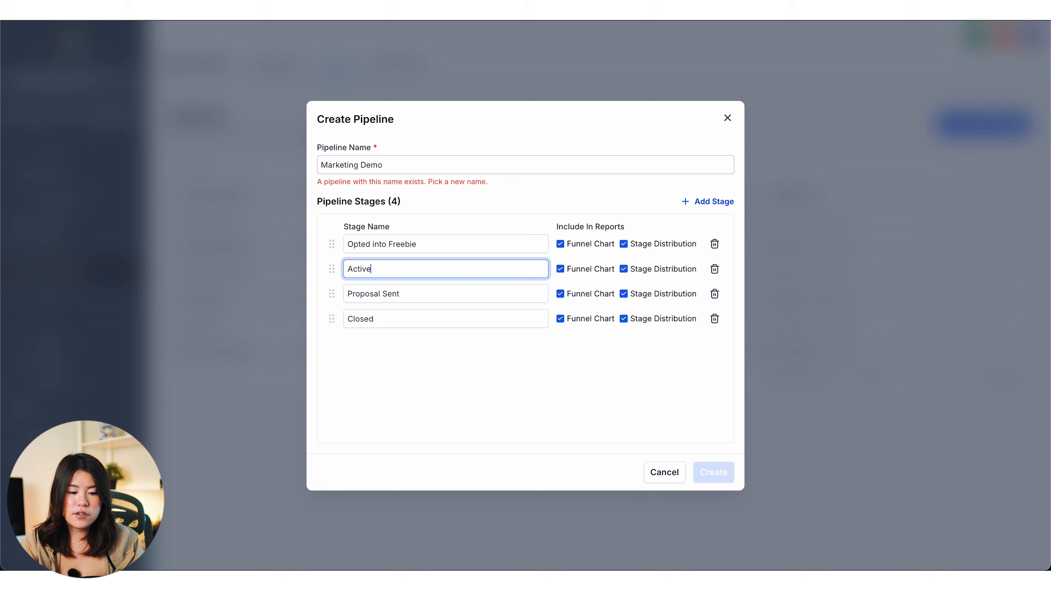
type(" Nuture Campaign")
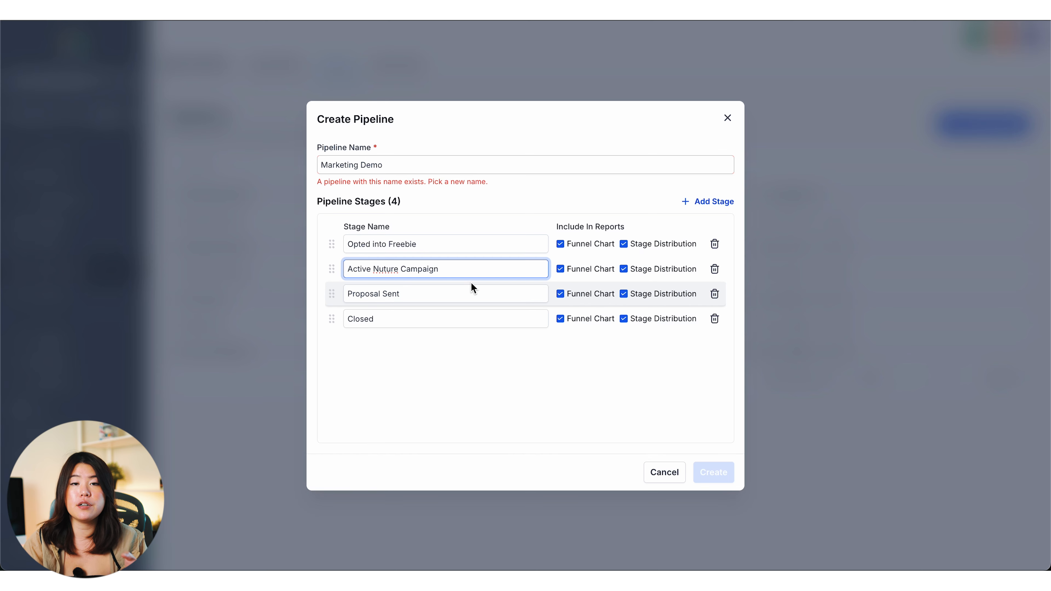
Step: Rename the Proposal Sent and Closed stages to Workshop and Sales Campaign
left_click_drag(423, 302, 347, 290)
key("BackSpace")
type("Workshop")
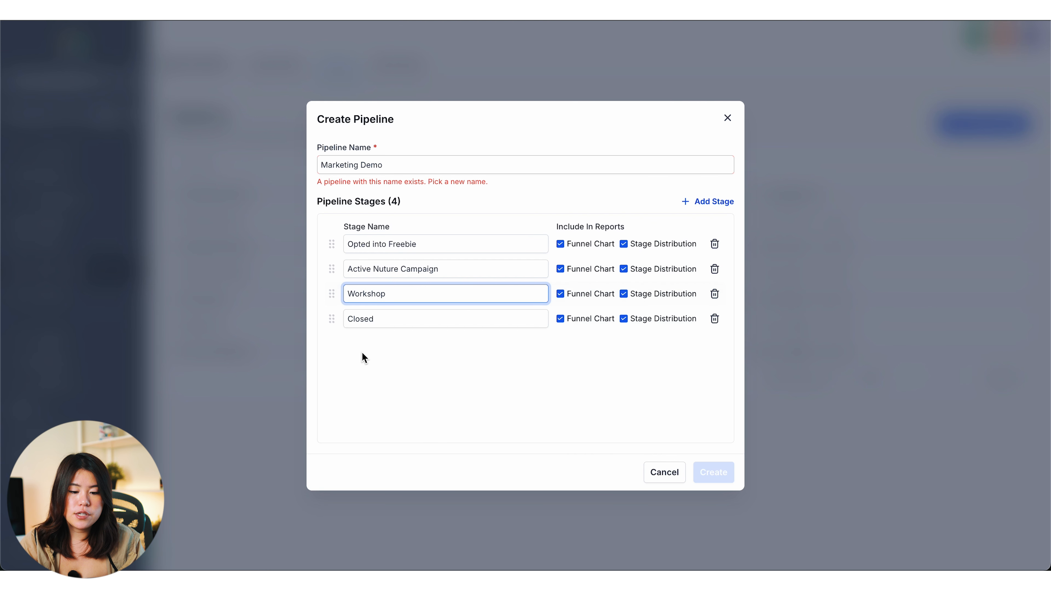
left_click(395, 325)
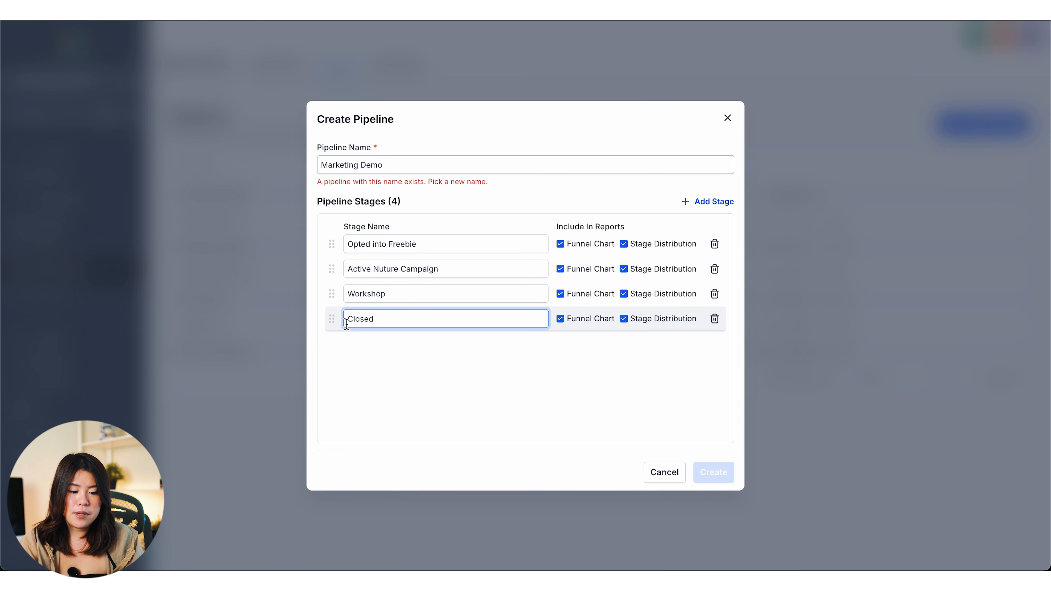
left_click_drag(372, 327, 305, 317)
type("Sales Campaign")
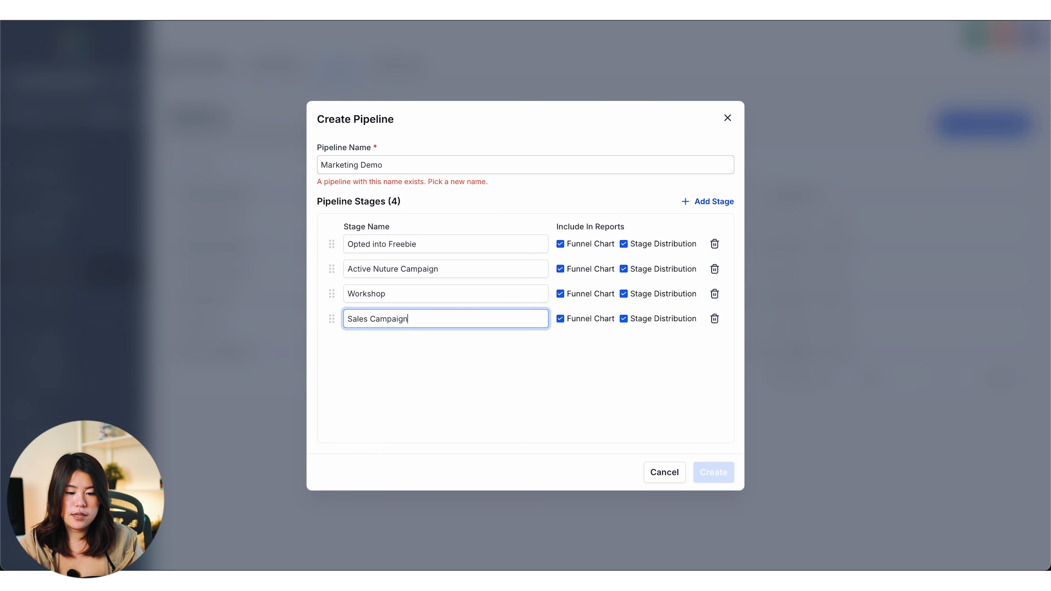
left_click(389, 357)
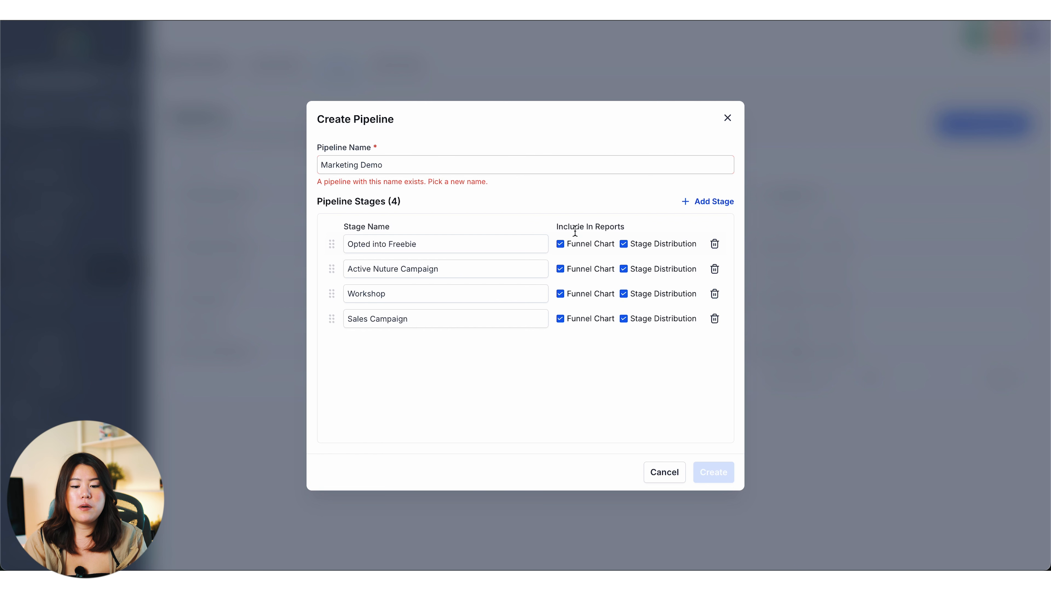
Step: Add stages Viewed Sales Page, Purchased and Did Not Purchase- Not Active, making seven
left_click(706, 210)
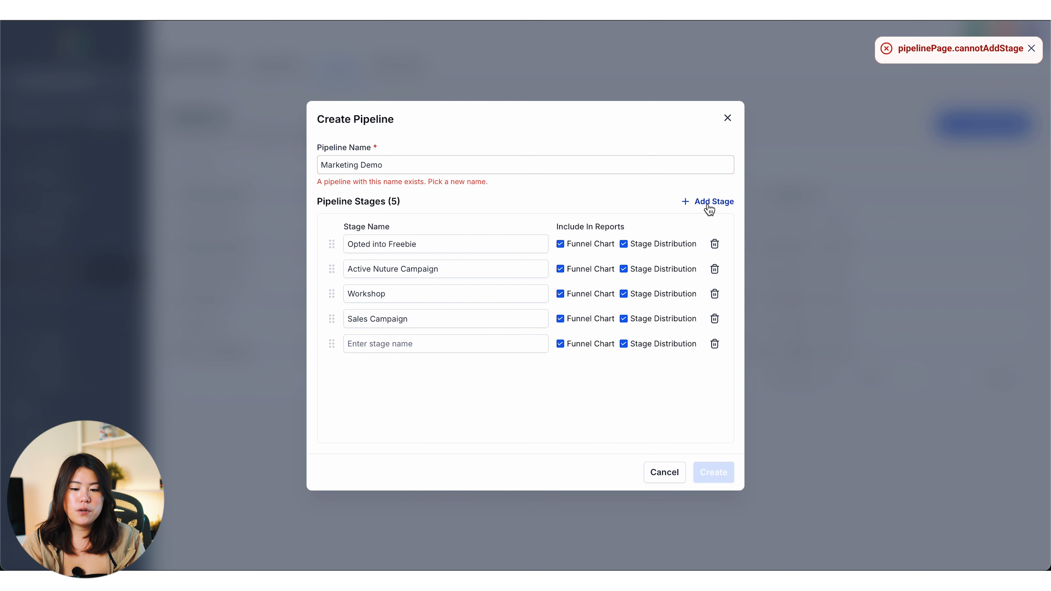
left_click(422, 344)
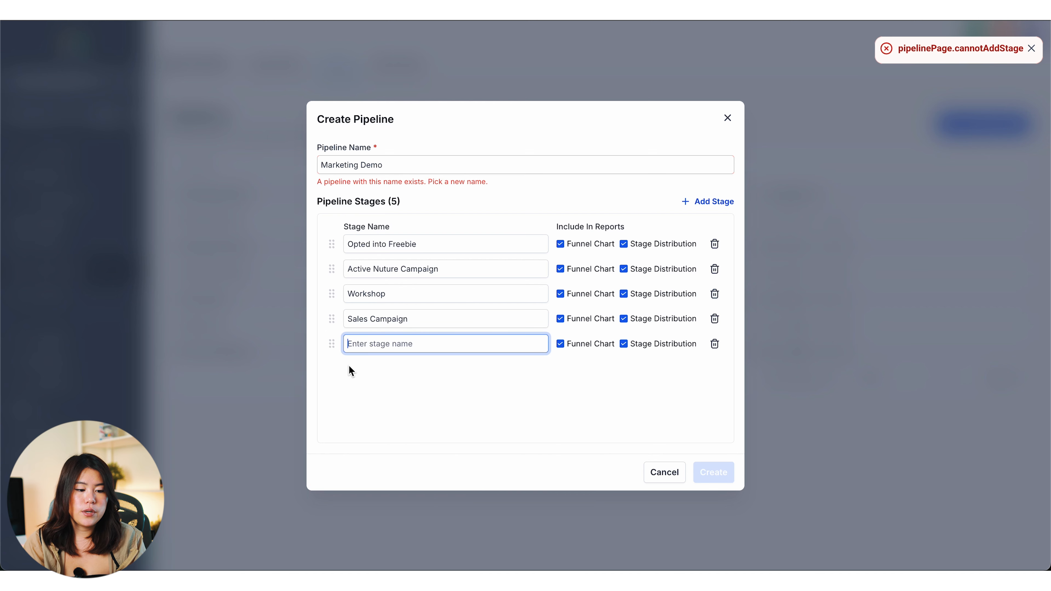
type("Viewe")
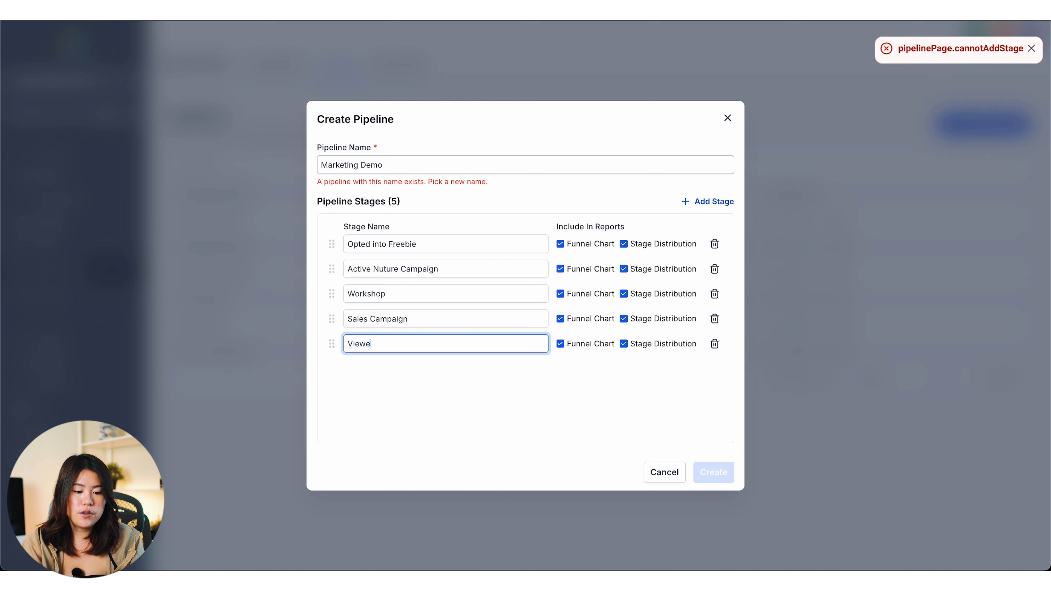
type("d Sales Page")
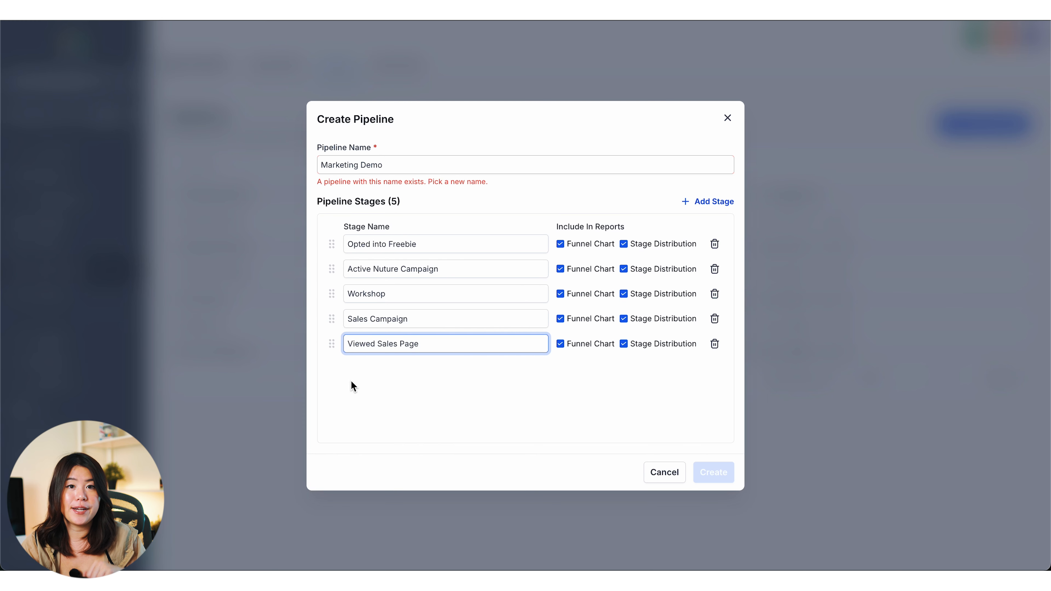
key("Return")
type("Purch")
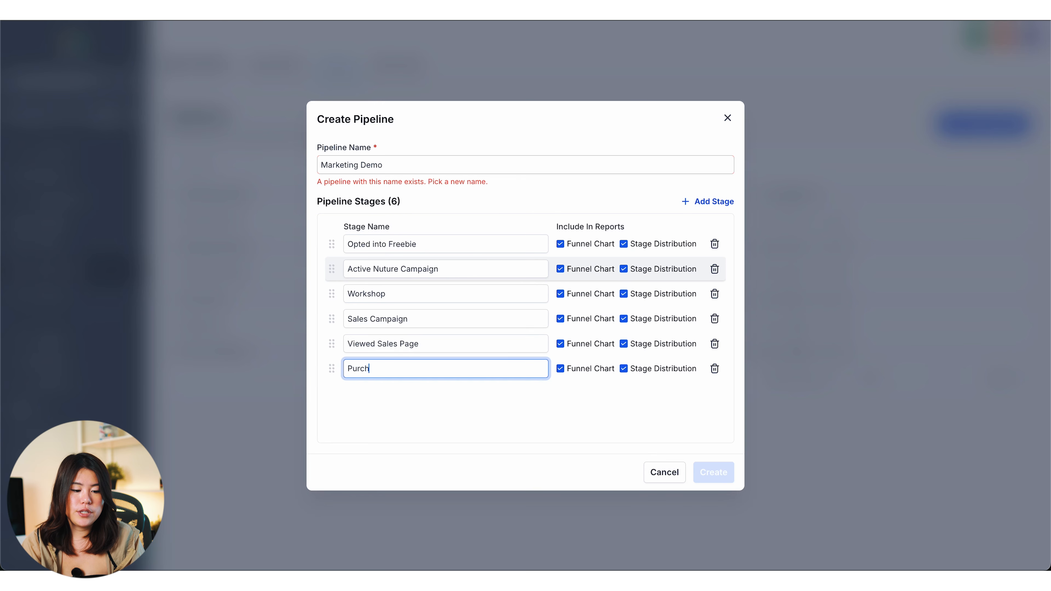
type("ased")
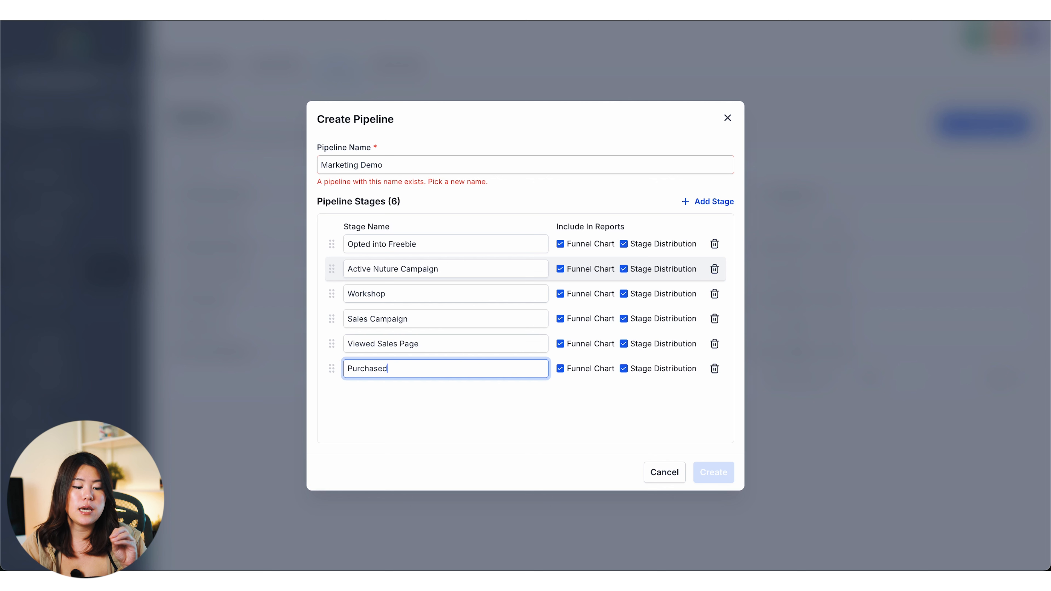
left_click(715, 202)
type("Did Not")
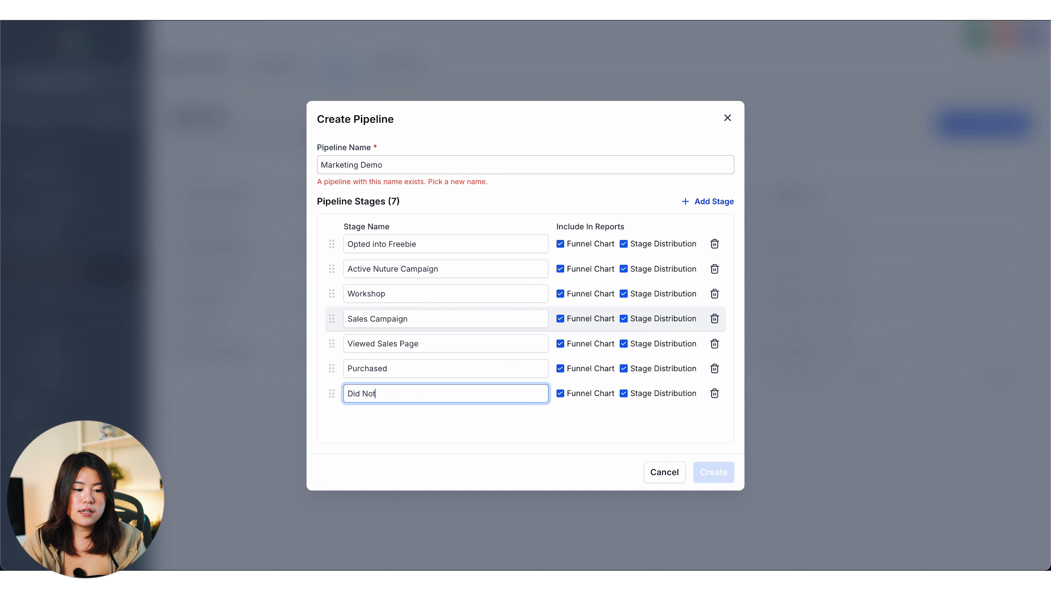
type(" Purchase- Not Active")
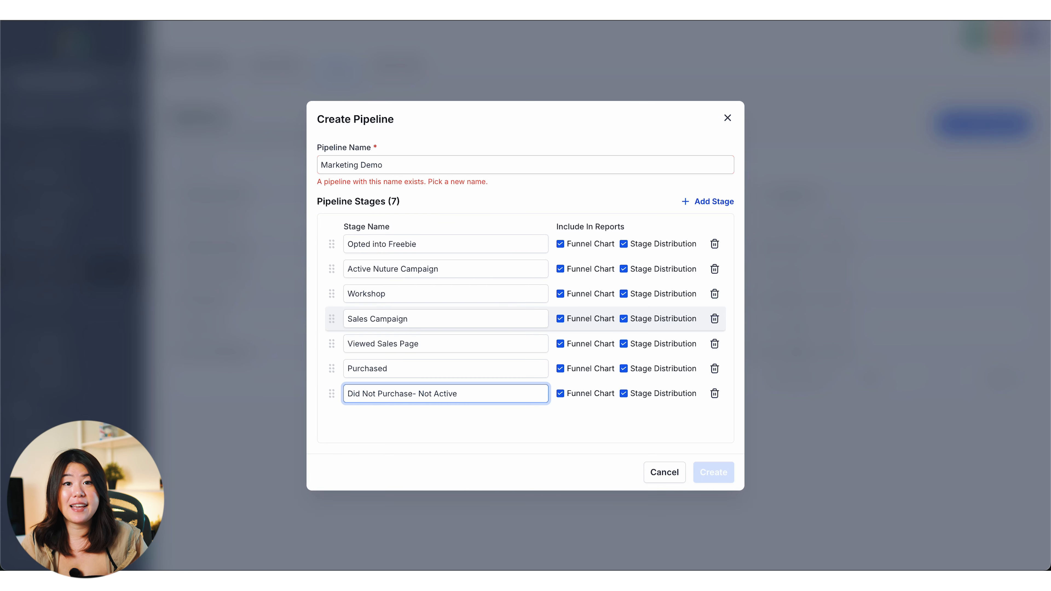
left_click(382, 165)
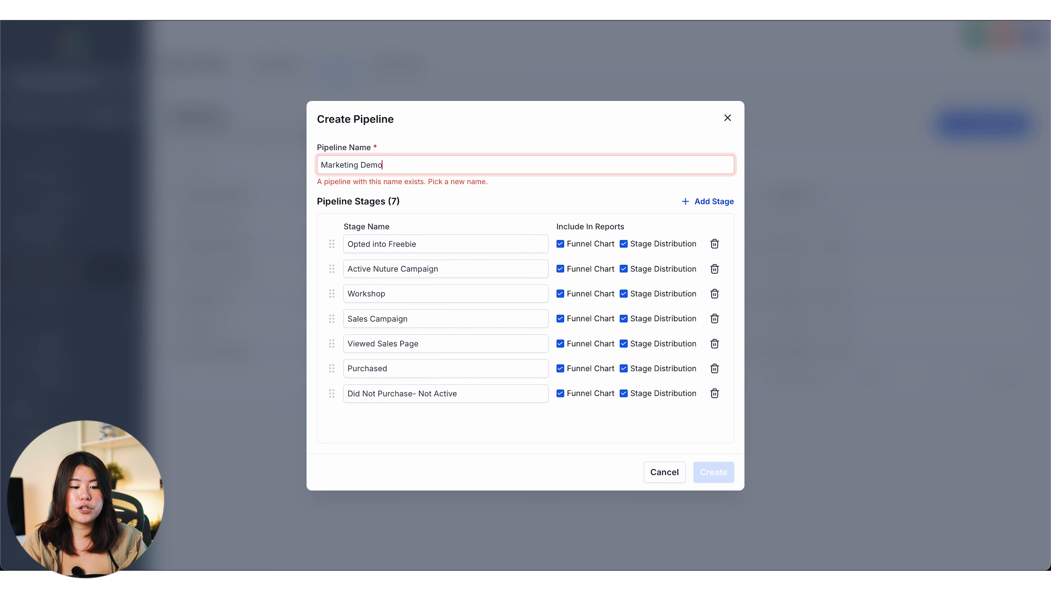
Step: Rename the pipeline to 'Marketing Demo 1' and create it with its seven stages
left_click(415, 165)
type("1")
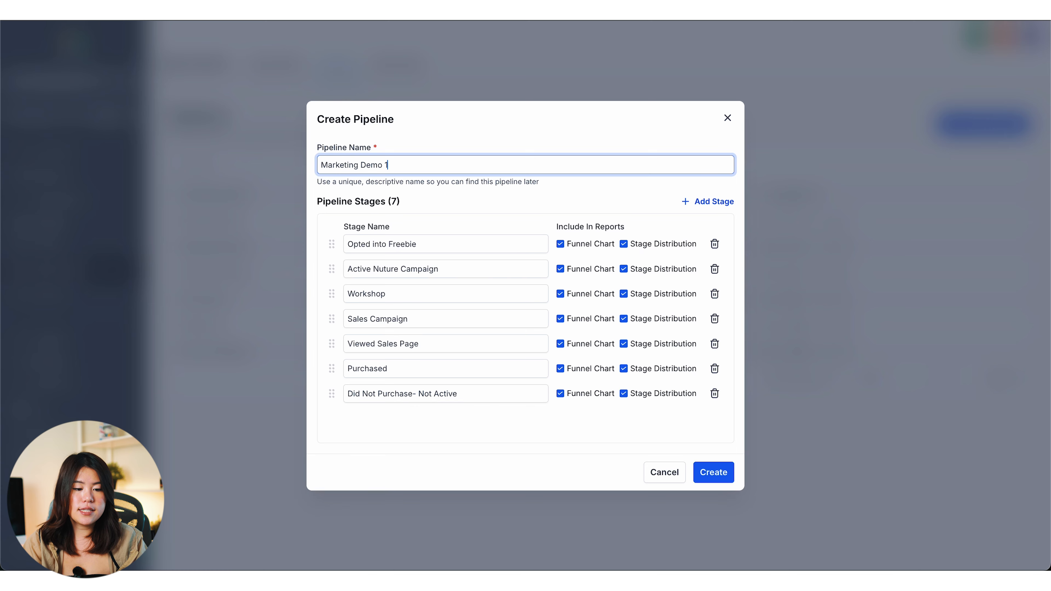
left_click(719, 477)
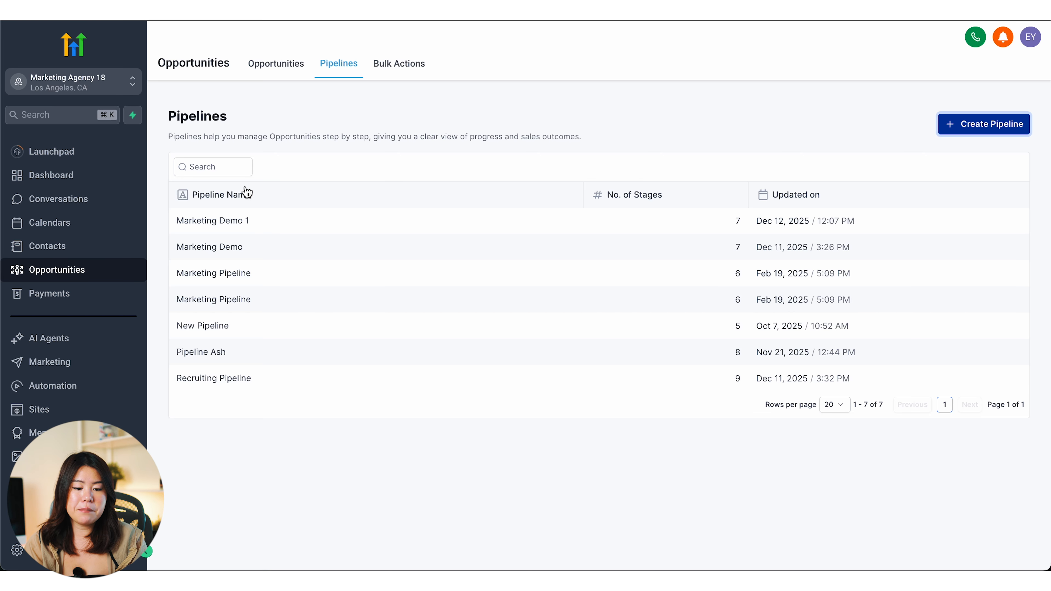
Step: Switch the Opportunities board to the Marketing Demo 1 pipeline
left_click(275, 64)
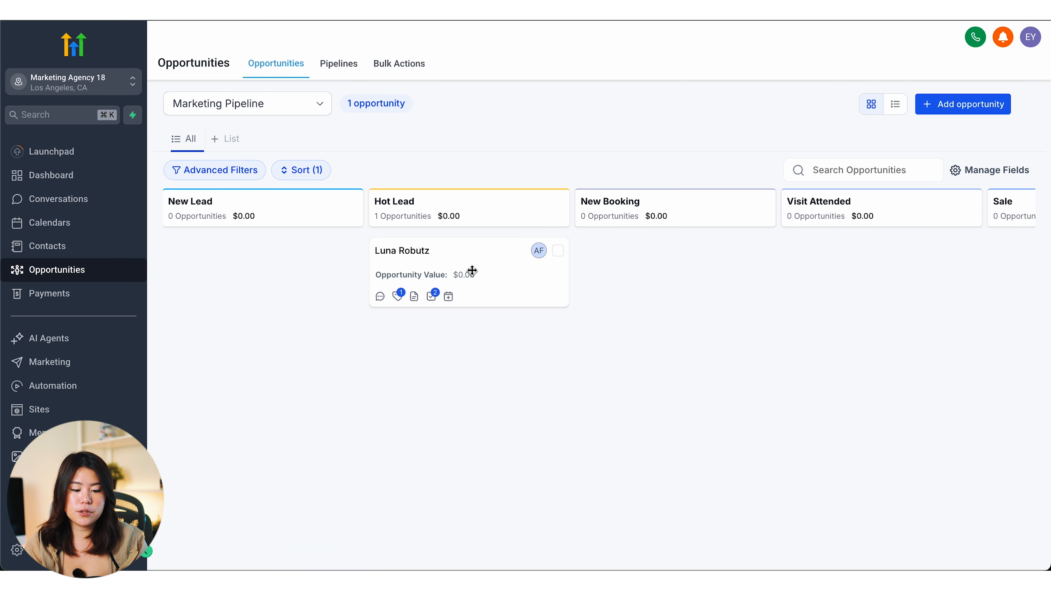
left_click(273, 110)
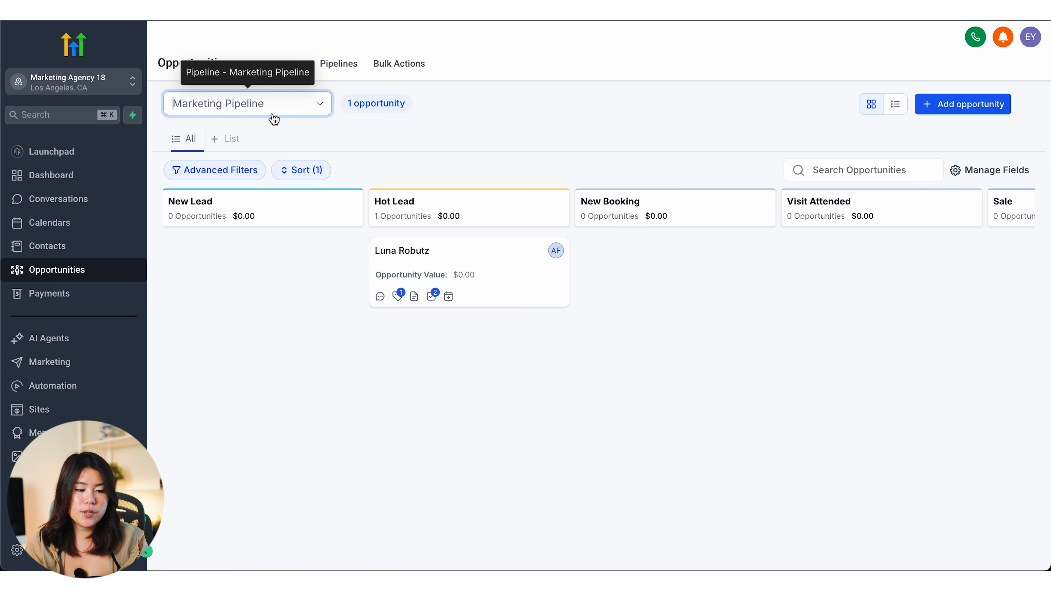
left_click(257, 140)
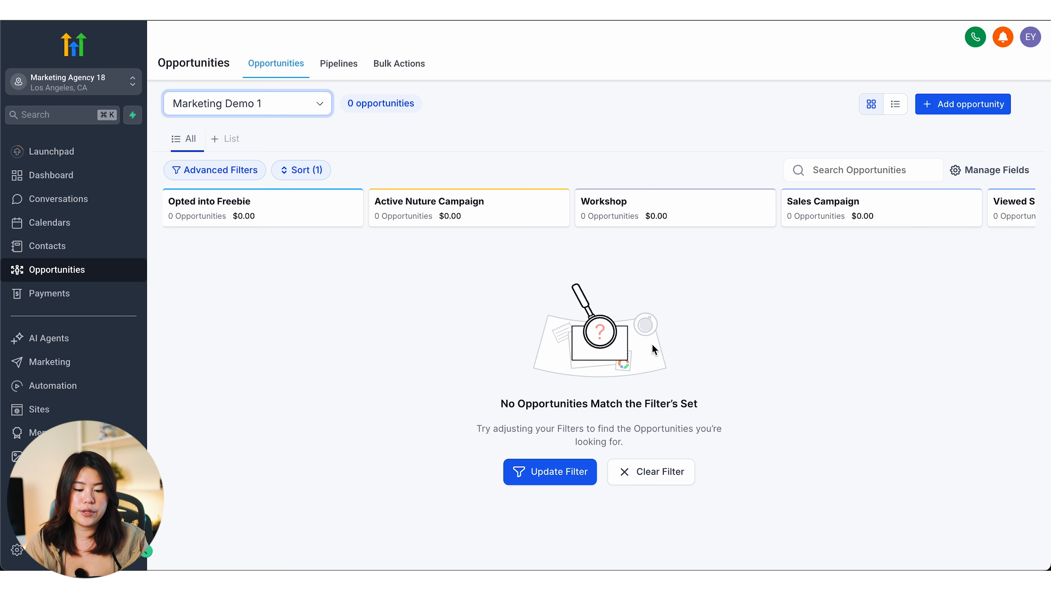
Step: Browse across the board's stages and start a new opportunity in Opted into Freebie
scroll(439, 283, "right", 1)
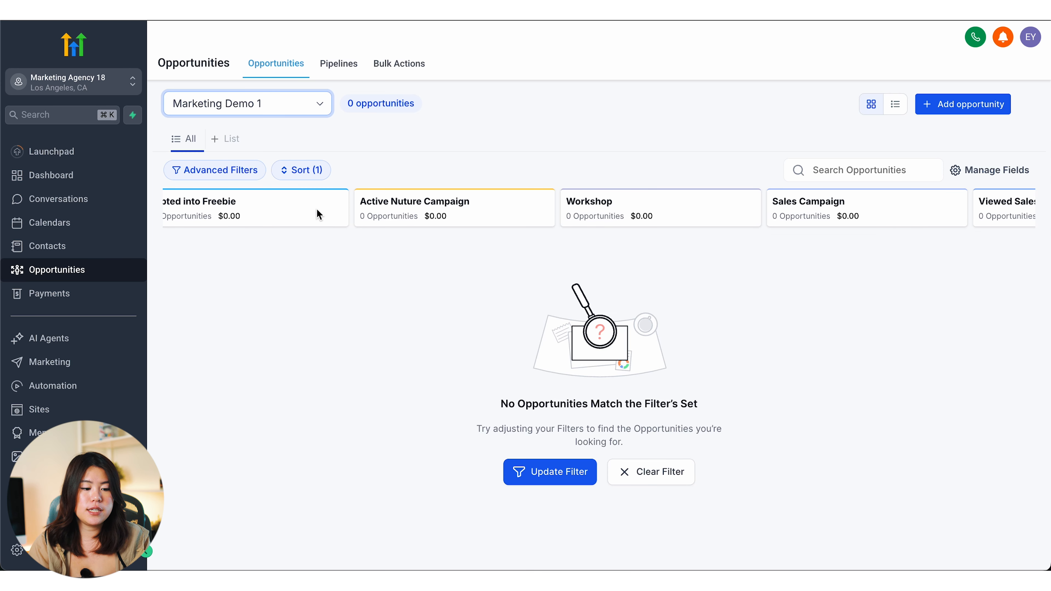
scroll(550, 214, "left", 1)
scroll(550, 211, "right", 4)
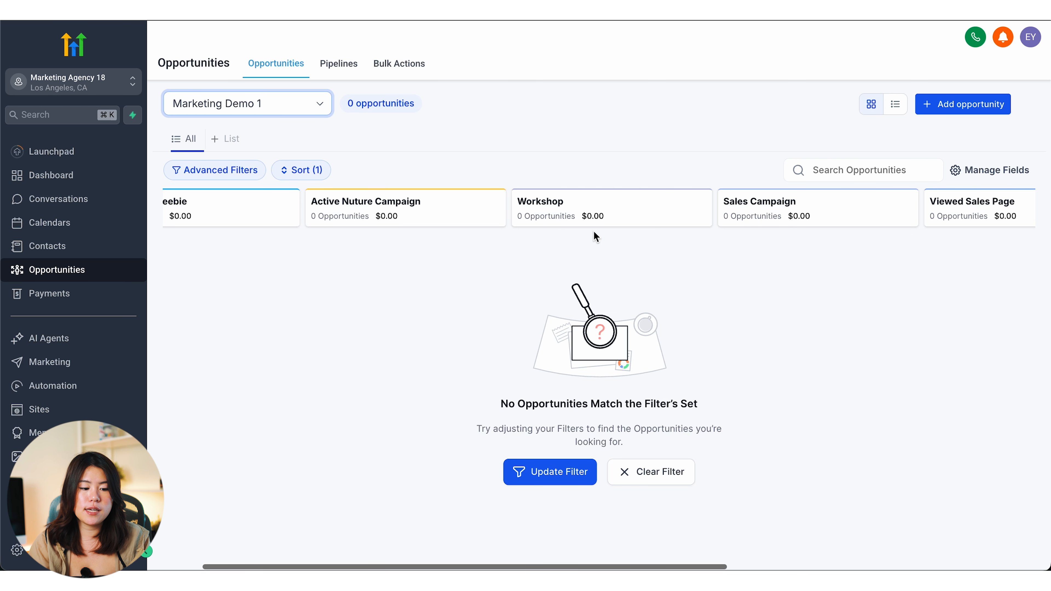
scroll(594, 232, "right", 10)
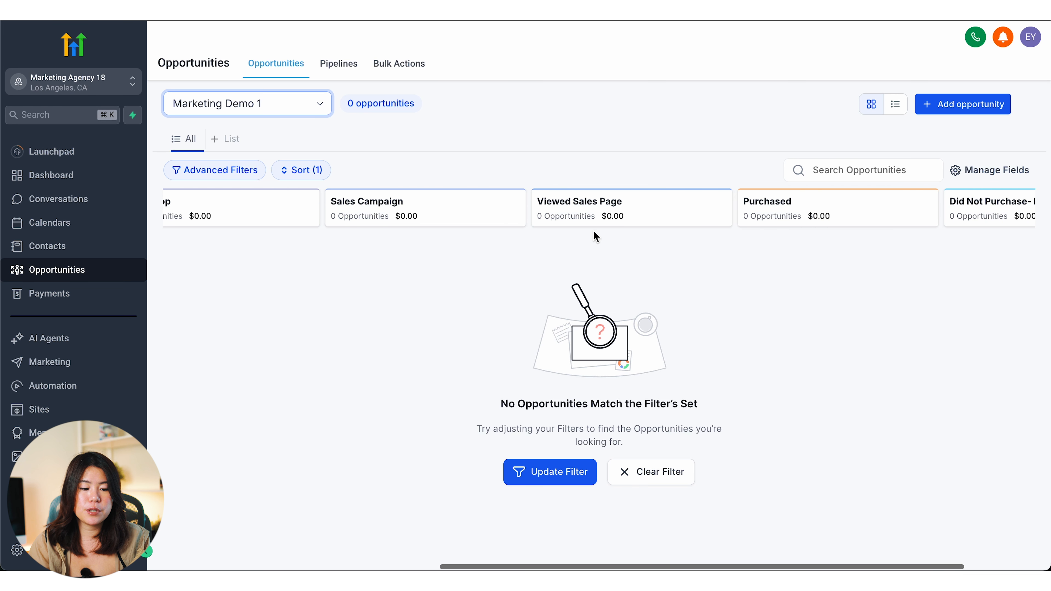
scroll(593, 235, "right", 3)
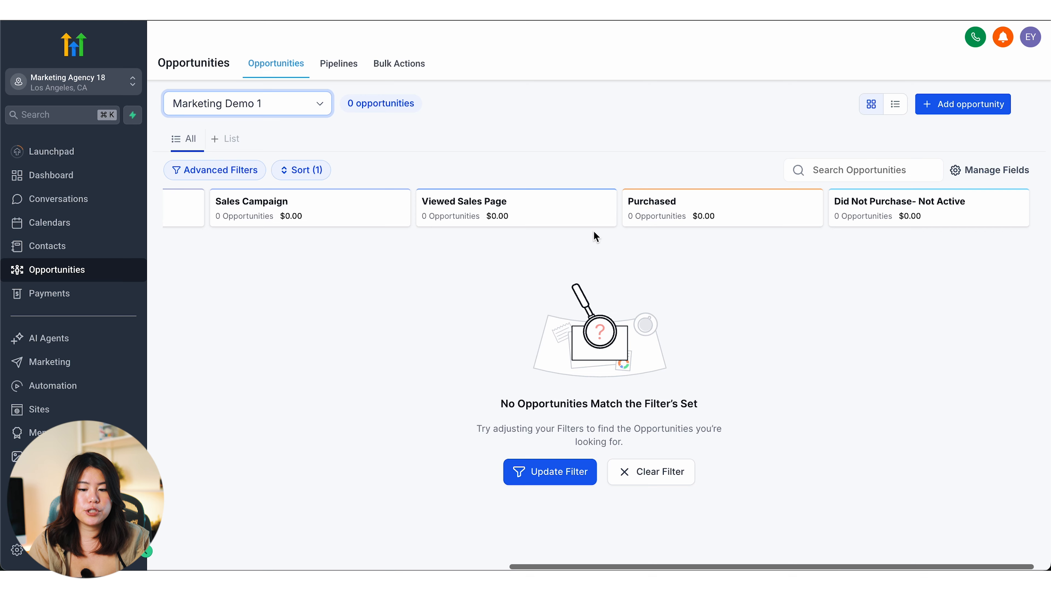
scroll(513, 240, "left", 5)
scroll(512, 238, "left", 1)
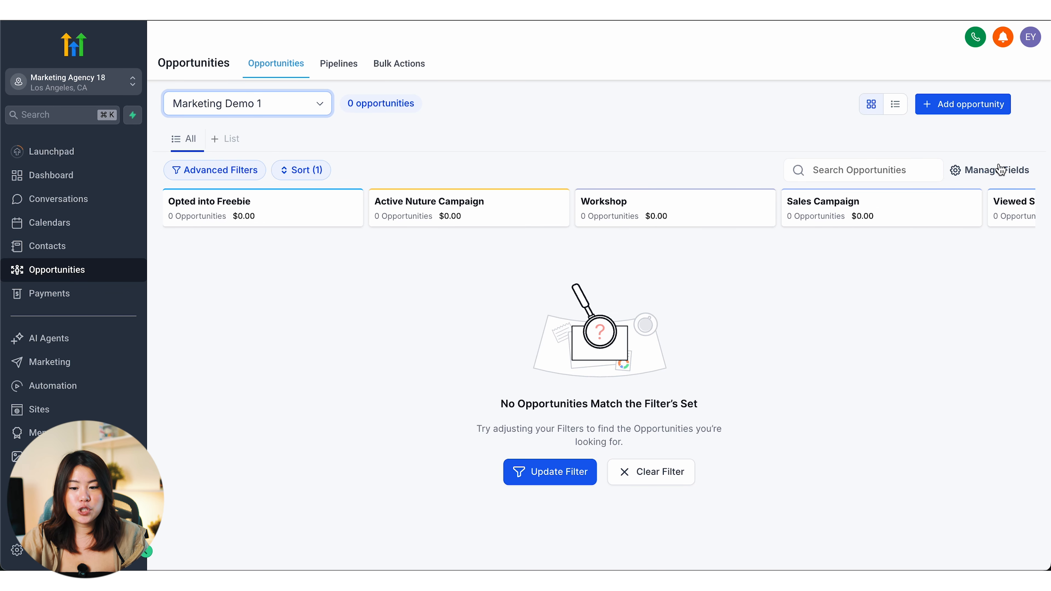
left_click(984, 115)
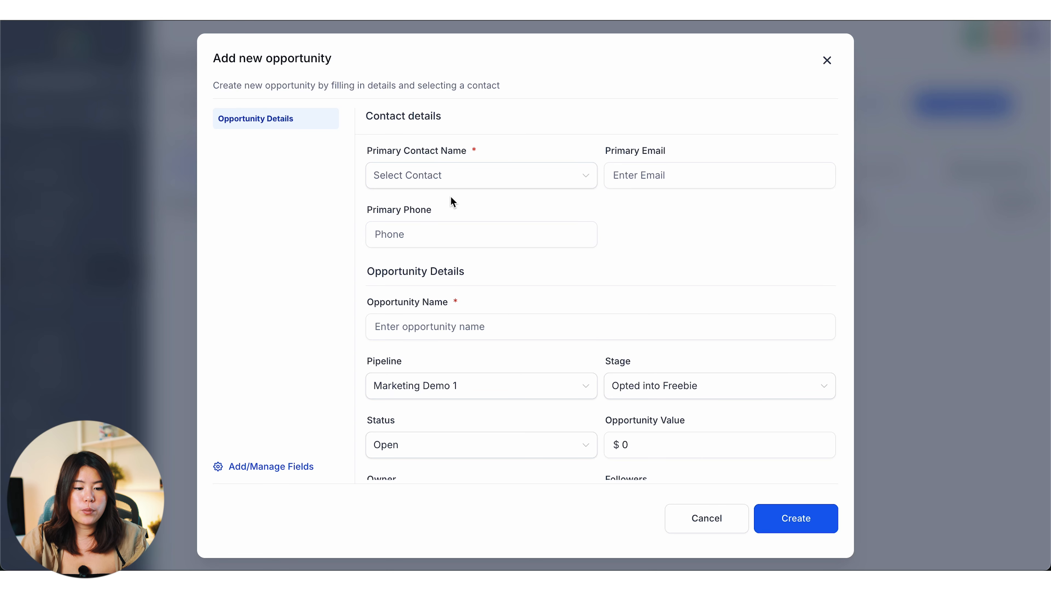
Step: Create the opportunity for the selected contact and rename it from X to the contact's full name
left_click(447, 182)
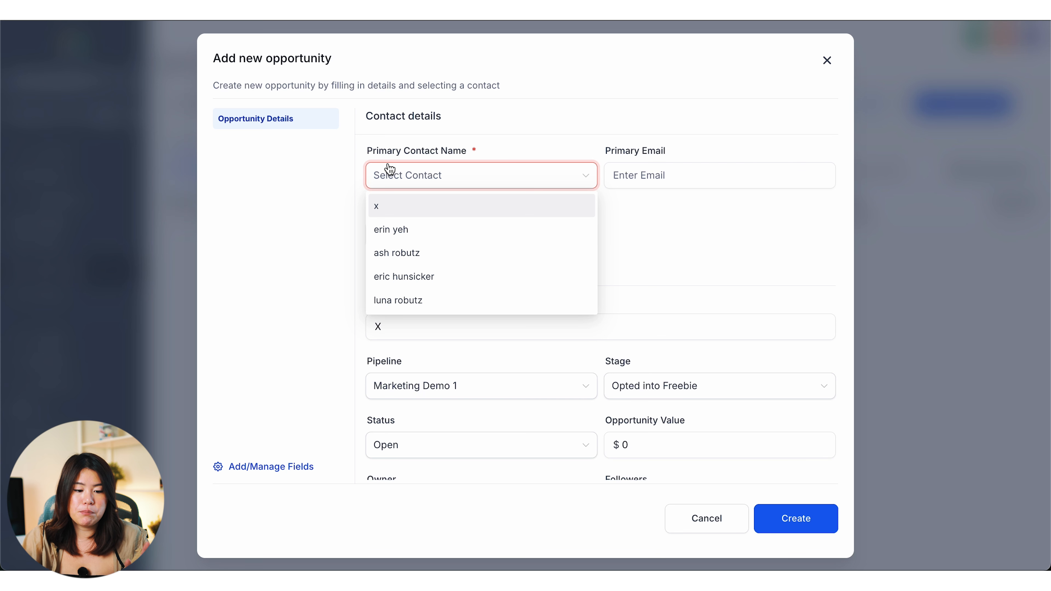
left_click(423, 282)
scroll(610, 305, "down", 1)
scroll(658, 249, "up", 1)
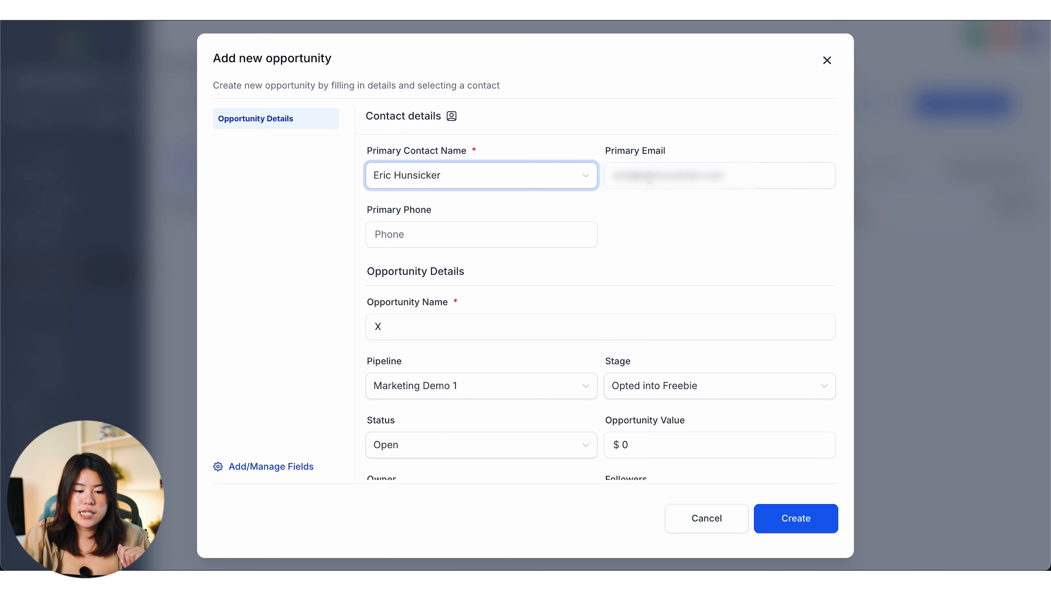
scroll(533, 278, "down", 1)
scroll(533, 278, "up", 1)
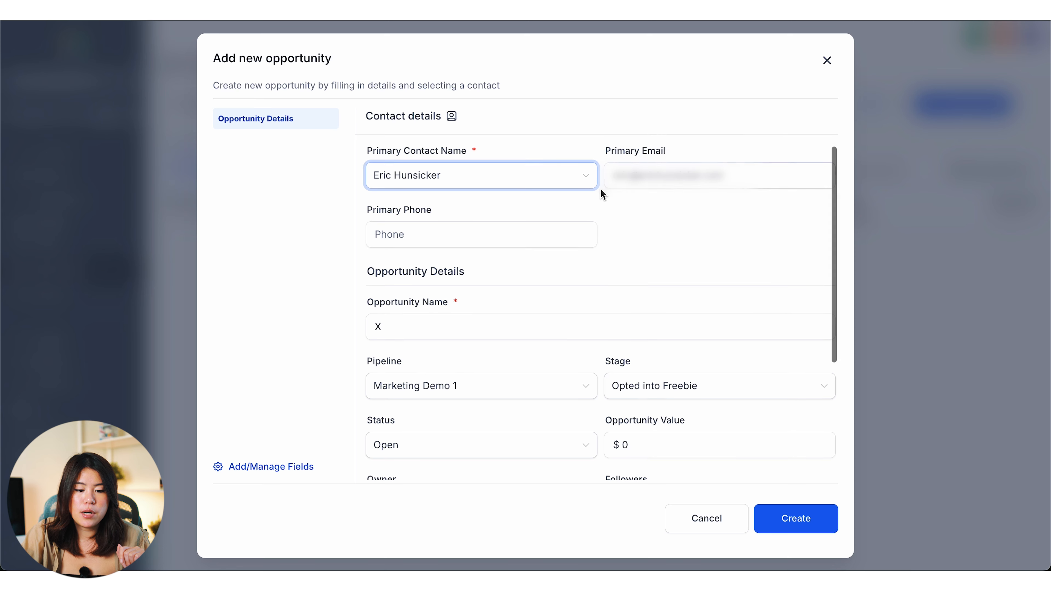
left_click(512, 324)
key("BackSpace")
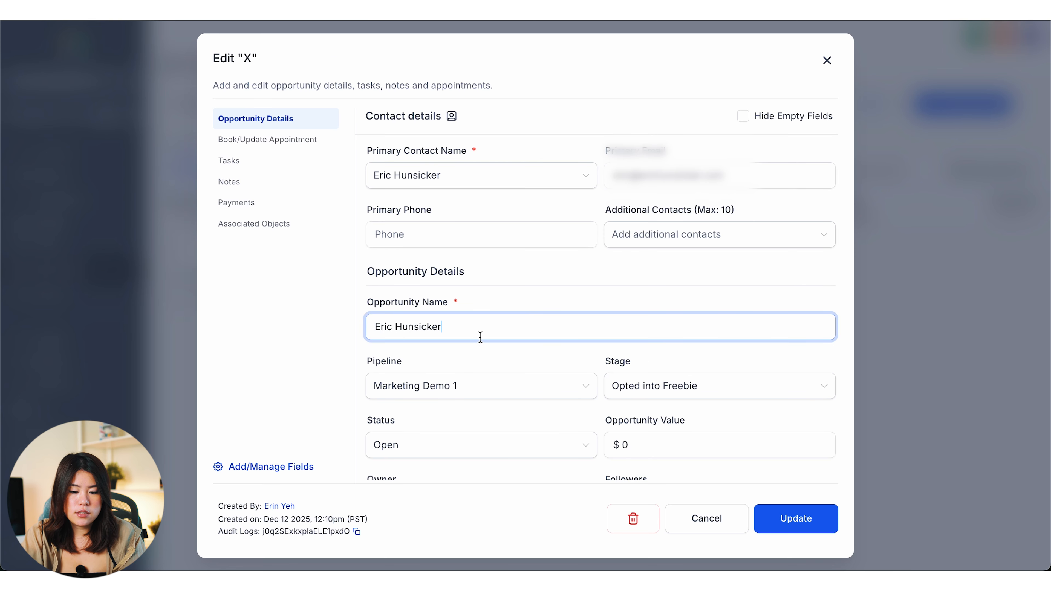
left_click(821, 511)
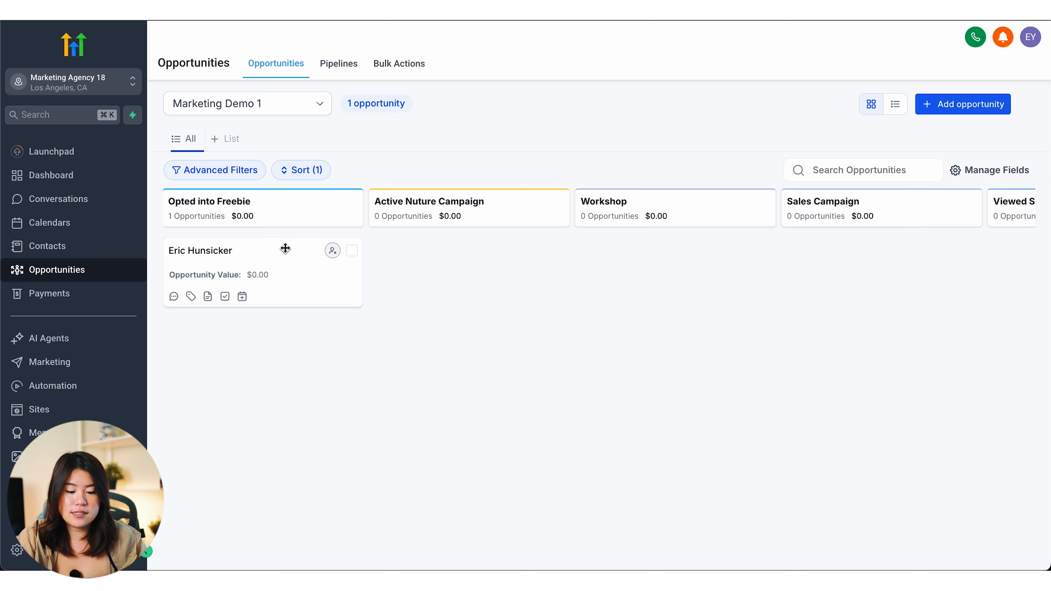
Step: Drag the opportunity card from Opted into Freebie into the Active Nuture Campaign column
left_click_drag(285, 249, 457, 259)
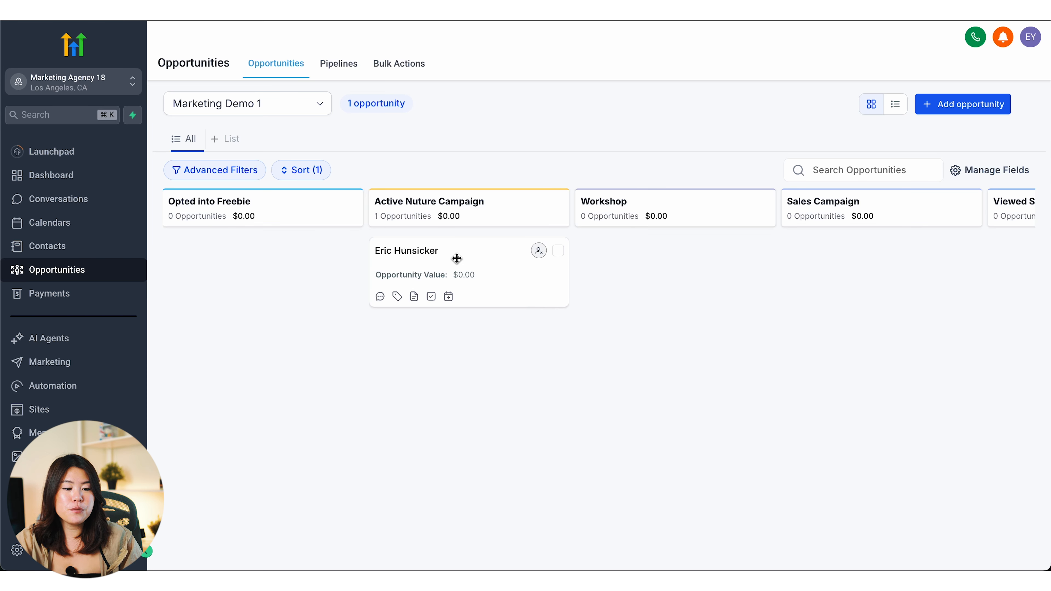
left_click_drag(424, 267, 469, 281)
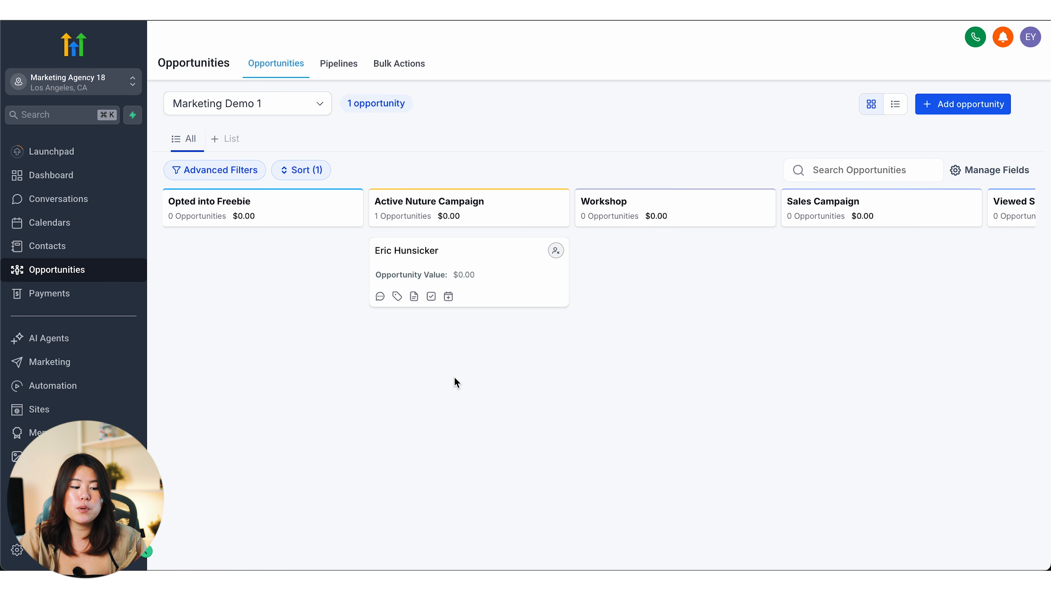
scroll(456, 381, "right", 10)
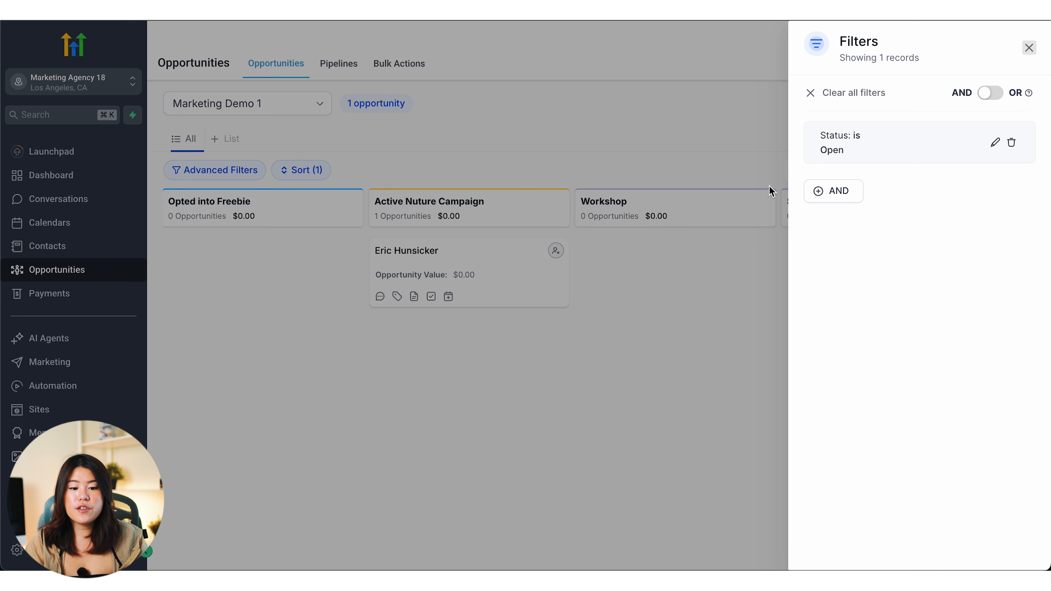
Step: Delete the 'Status: is Open' filter from the board's Advanced Filters
left_click(722, 224)
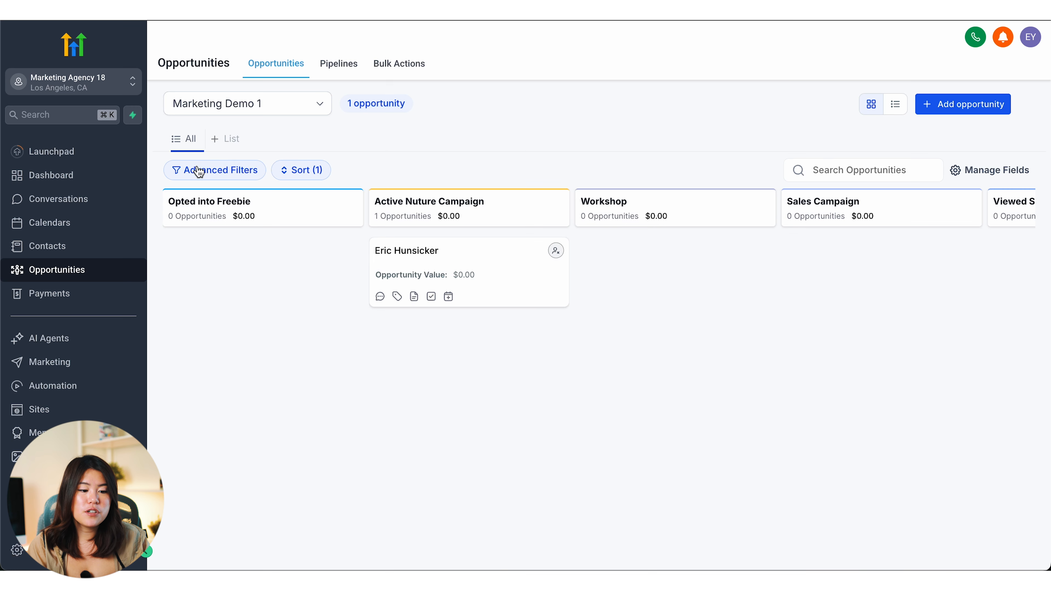
left_click(199, 169)
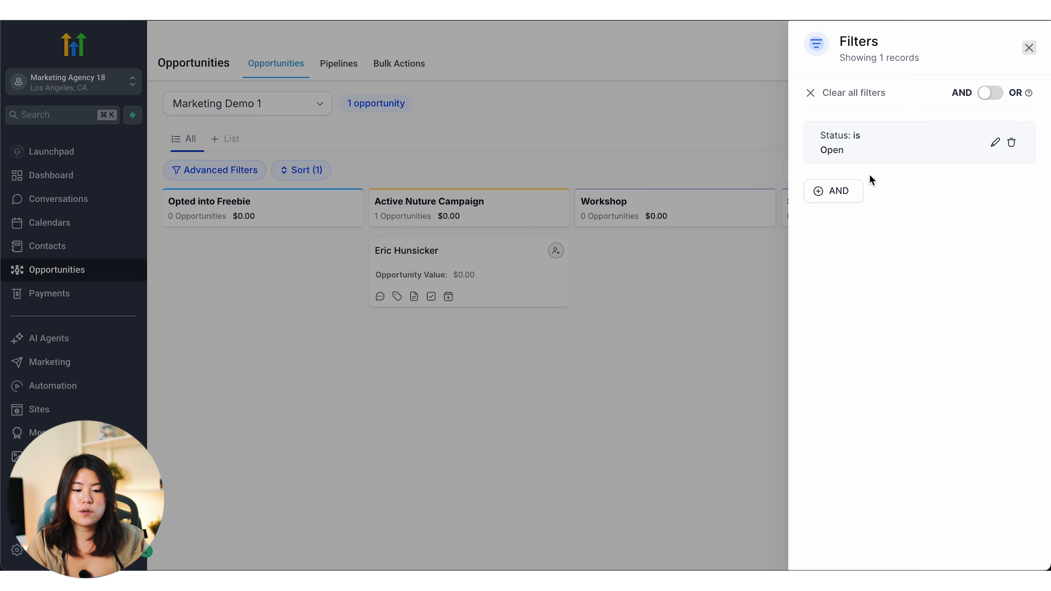
left_click(1010, 144)
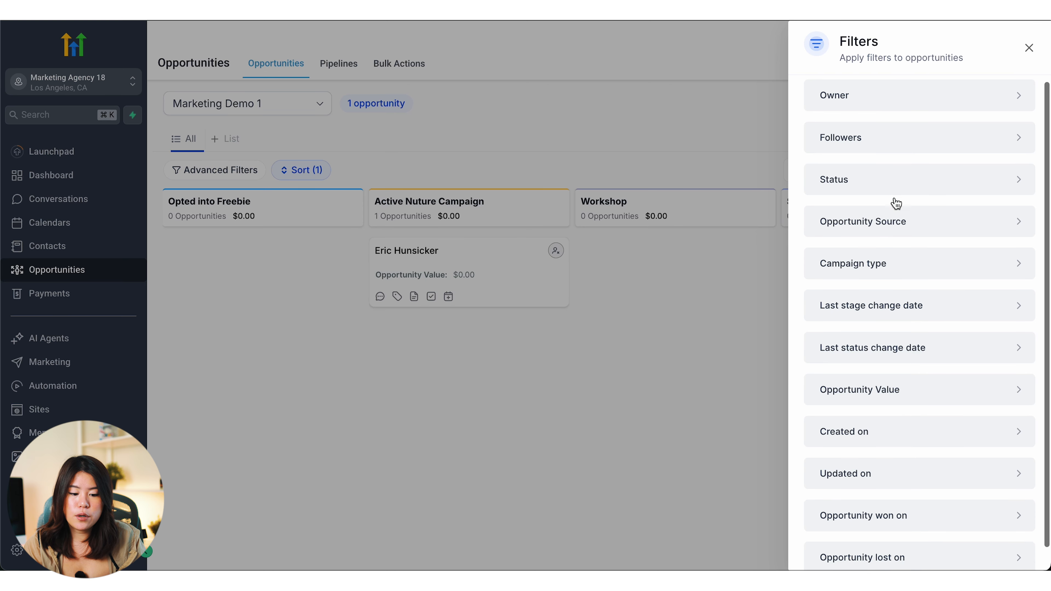
scroll(897, 203, "down", 1)
scroll(897, 203, "up", 2)
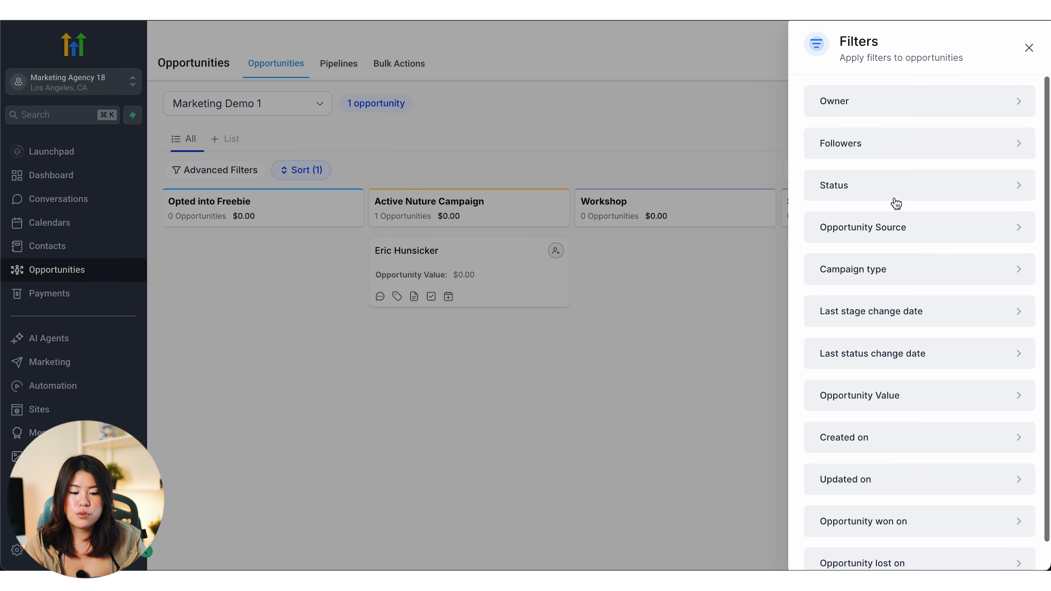
scroll(873, 227, "down", 1)
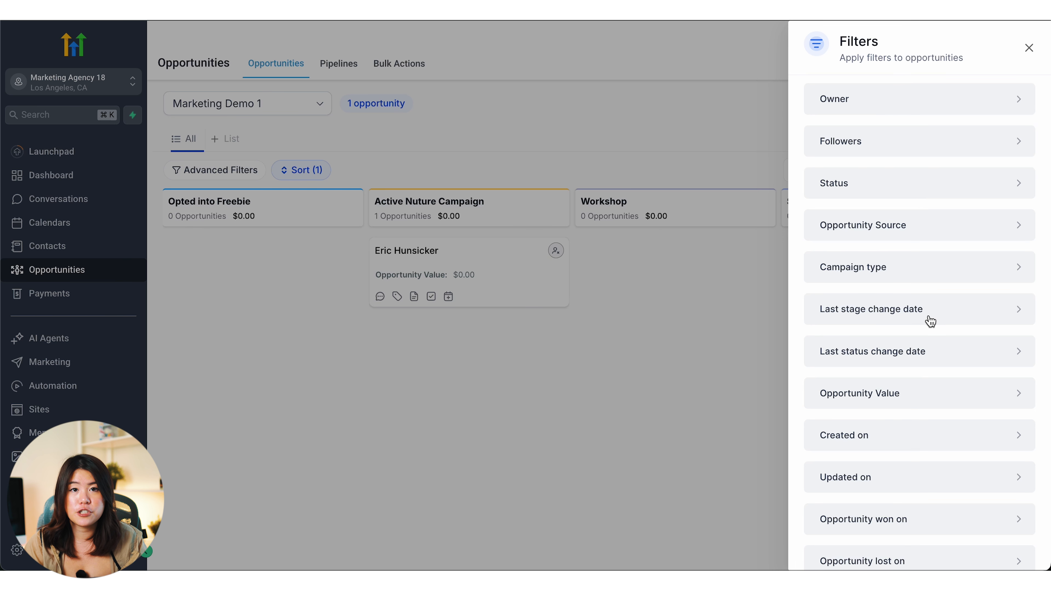
Step: Enter 1000 as the opportunity's value, update it, and close the editor
left_click(458, 276)
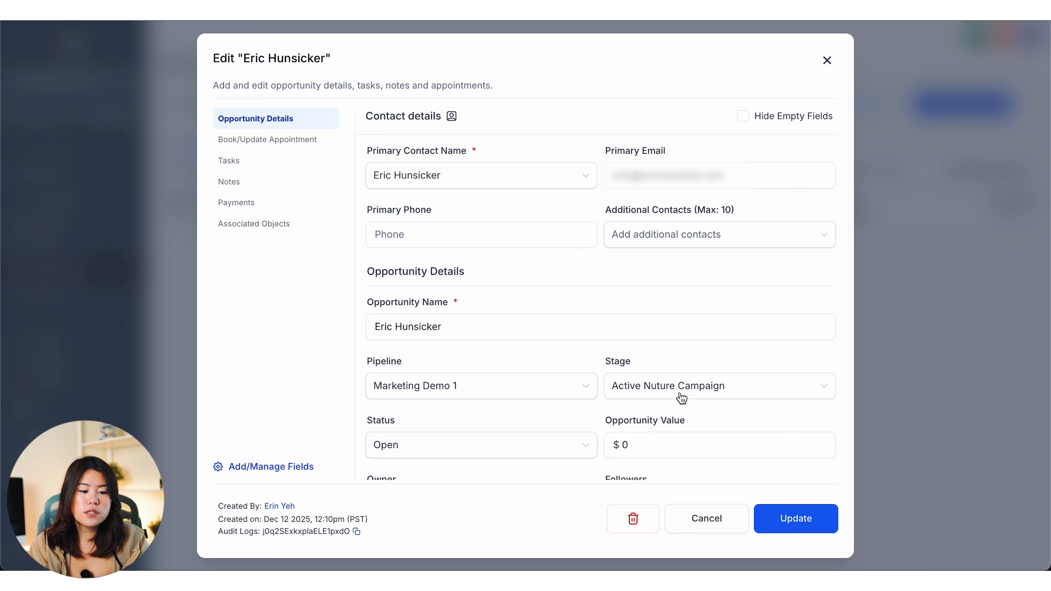
scroll(662, 359, "down", 2)
scroll(659, 355, "down", 2)
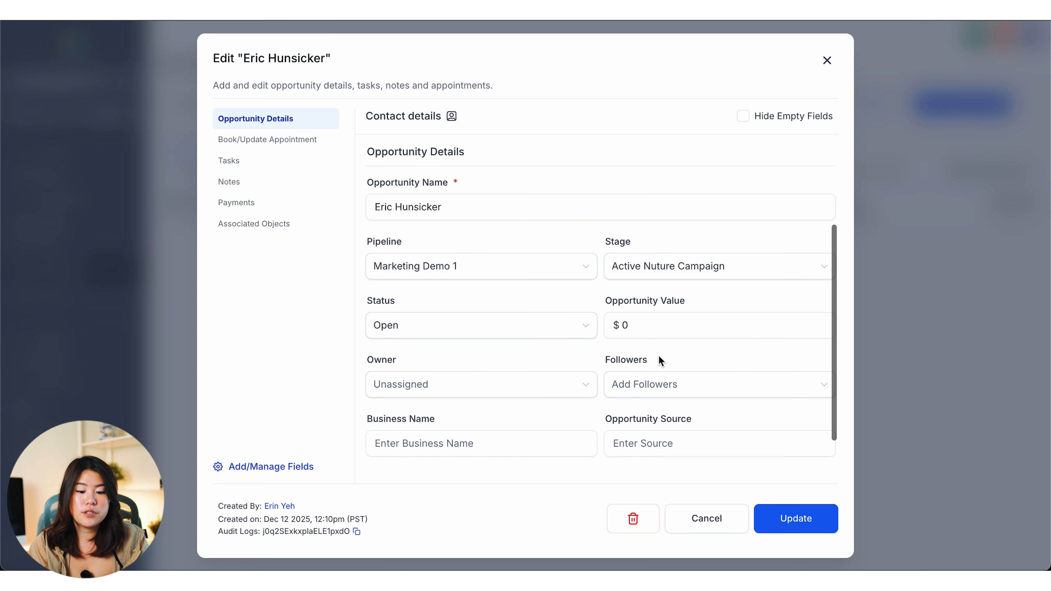
left_click(657, 326)
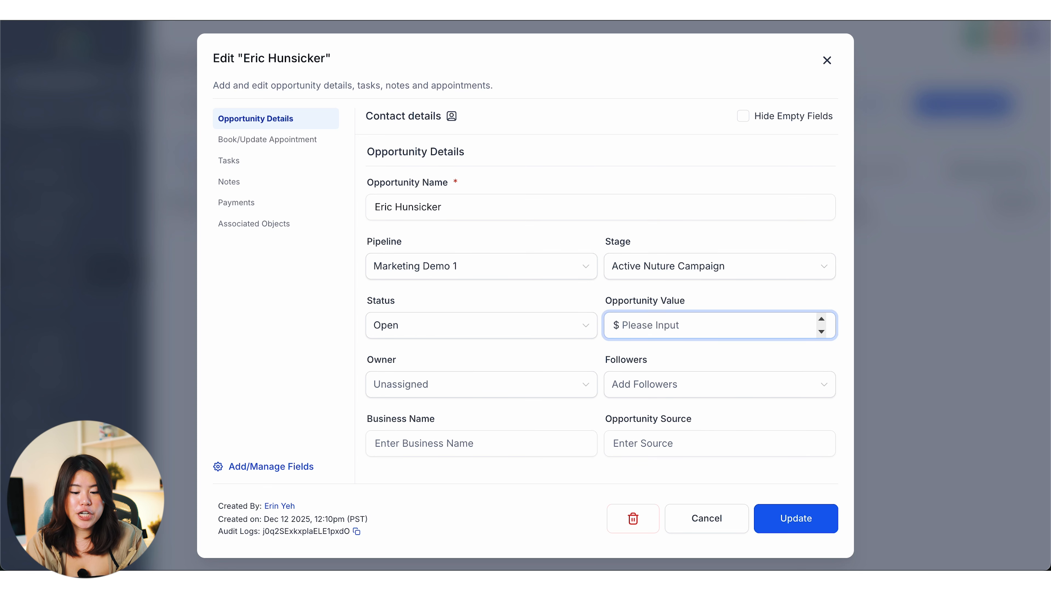
type("1000")
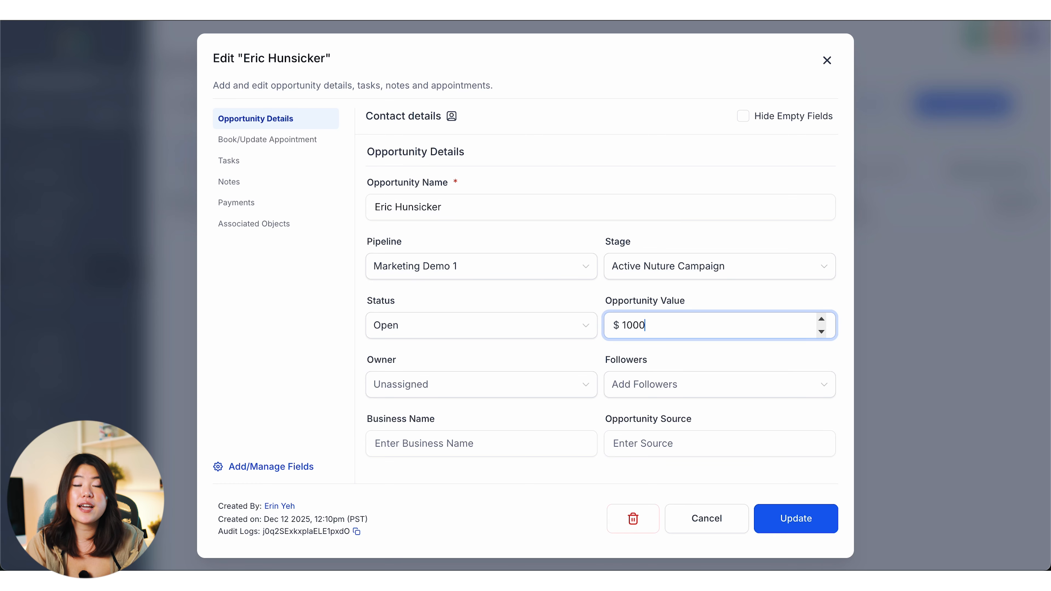
left_click(795, 517)
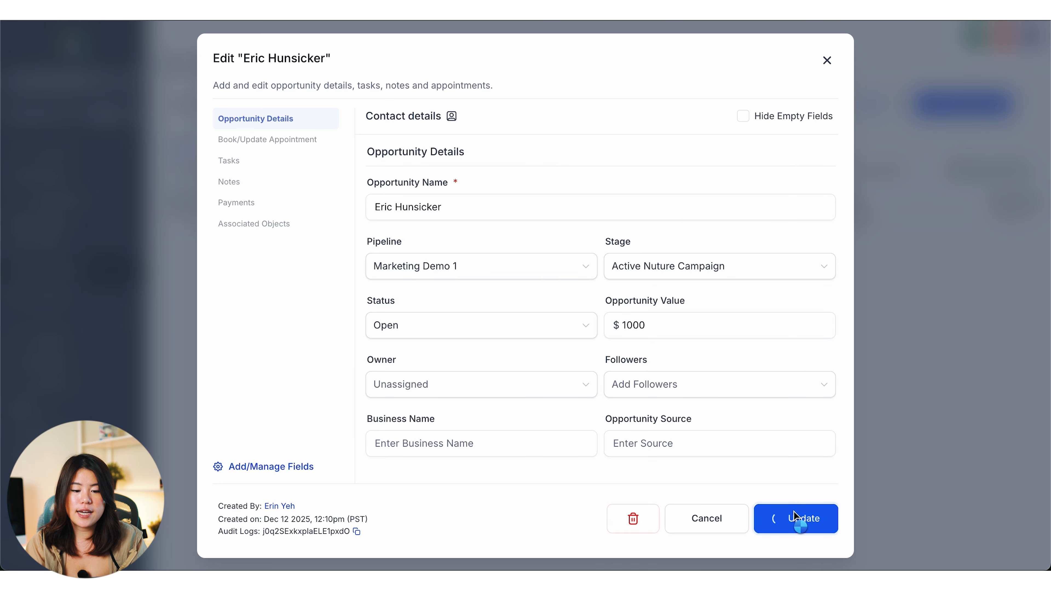
left_click(827, 61)
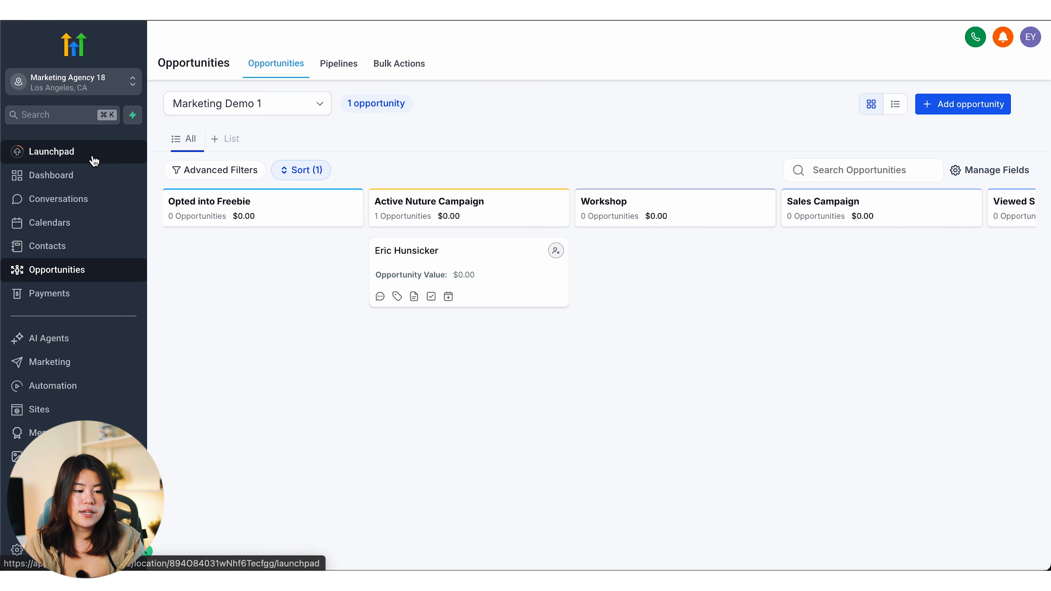
Step: Filter the dashboard's Opportunity Status and Opportunity Value cards to Marketing Demo 1
left_click(55, 175)
left_click(435, 161)
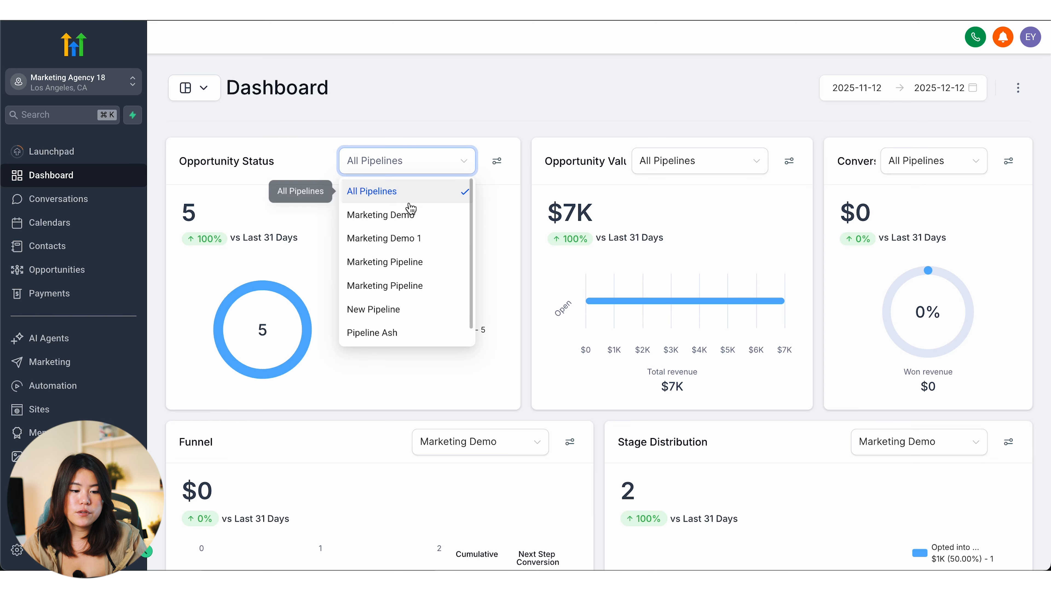
left_click(419, 231)
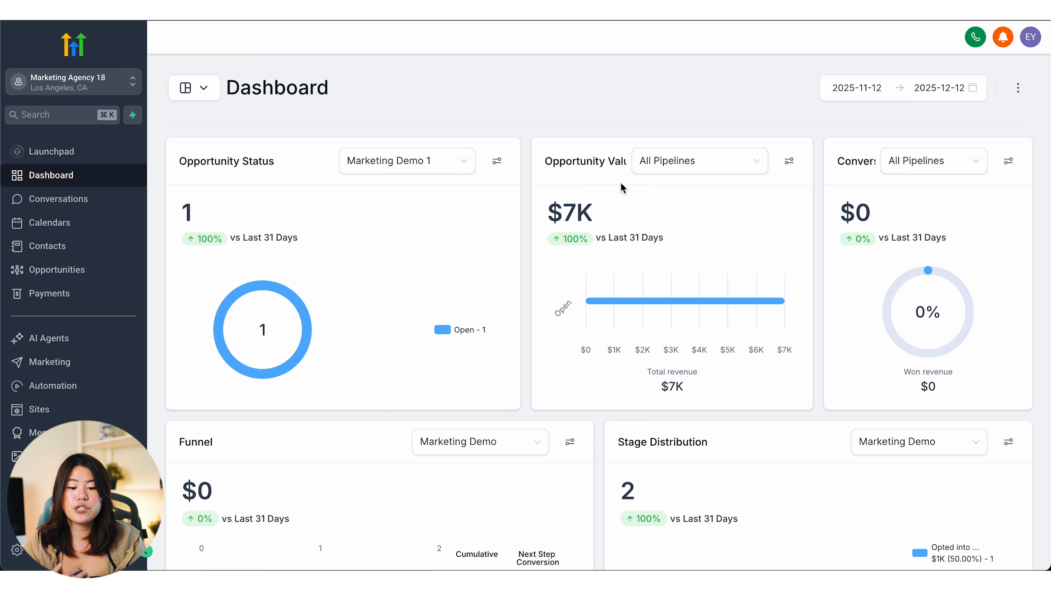
left_click(723, 162)
left_click(710, 238)
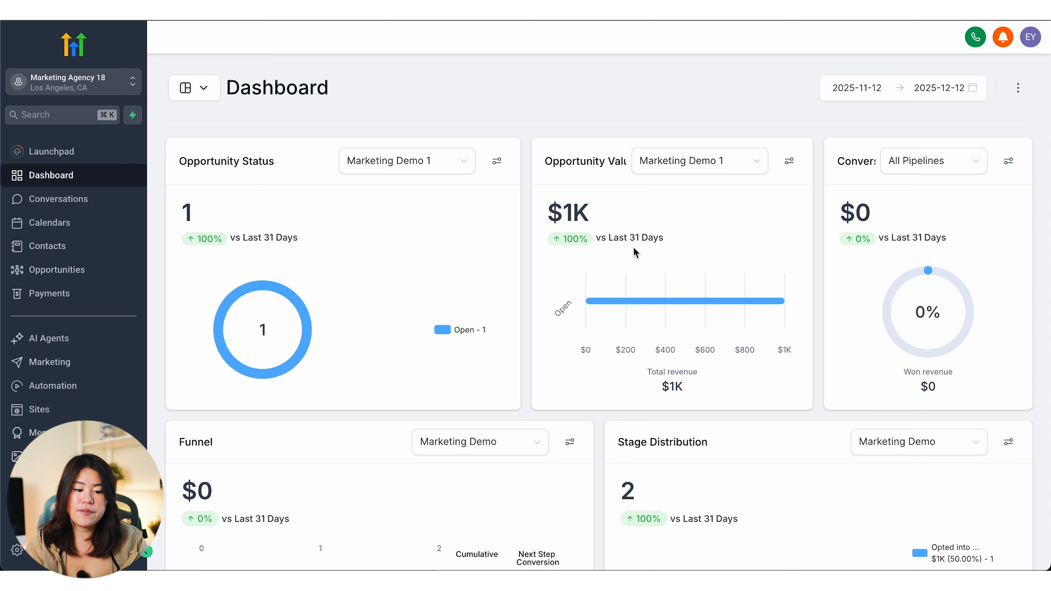
scroll(649, 262, "down", 2)
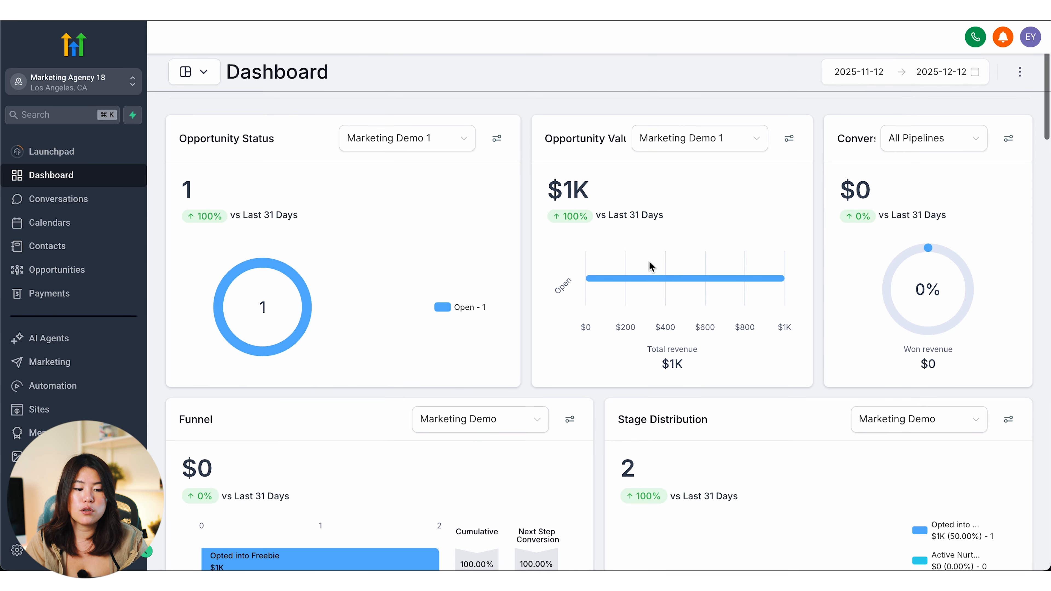
scroll(649, 264, "down", 5)
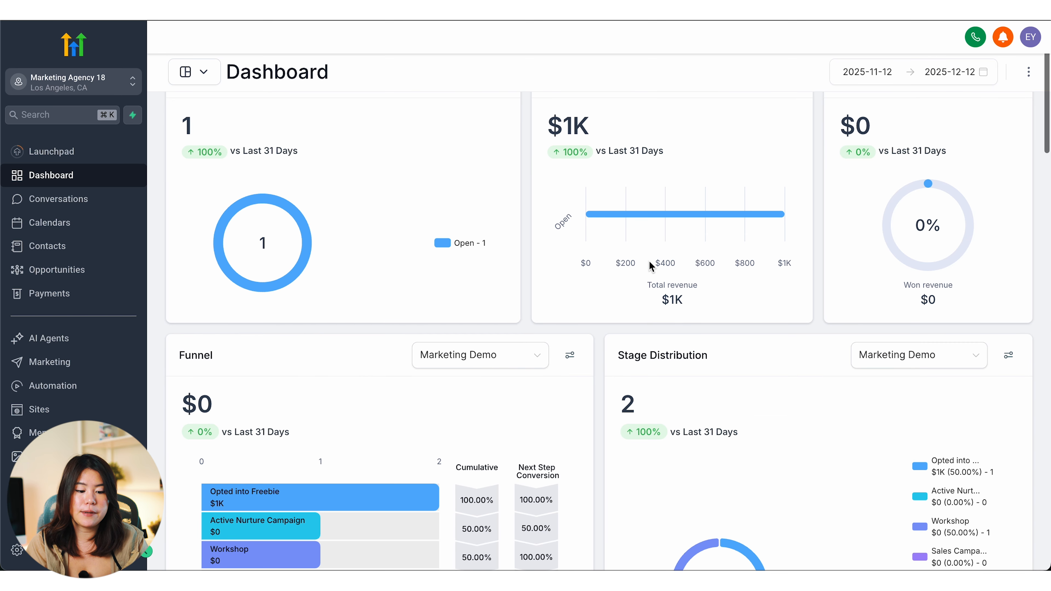
scroll(650, 265, "down", 3)
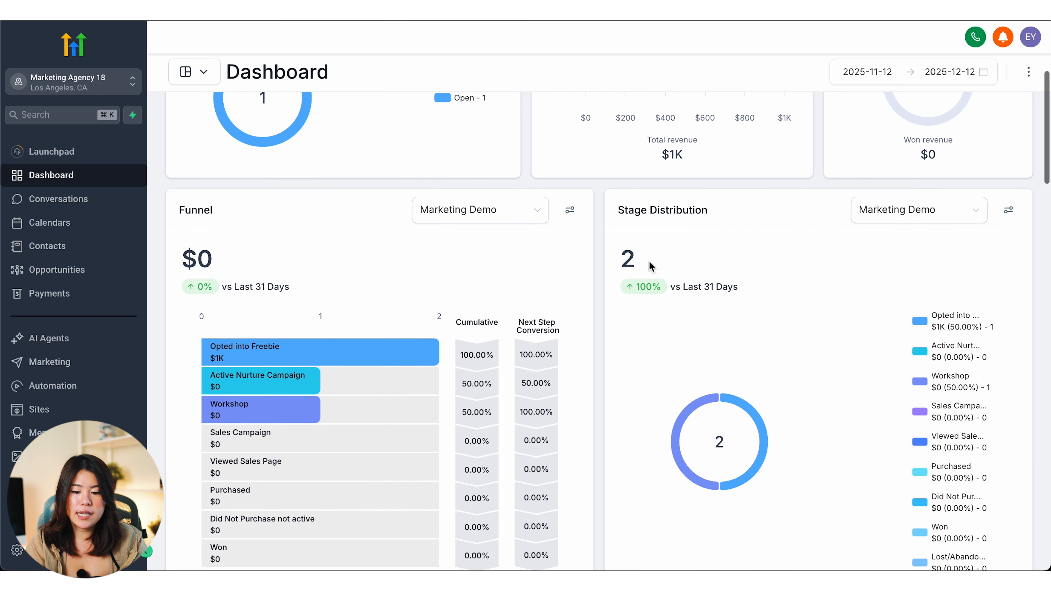
scroll(646, 301, "down", 5)
scroll(644, 305, "down", 20)
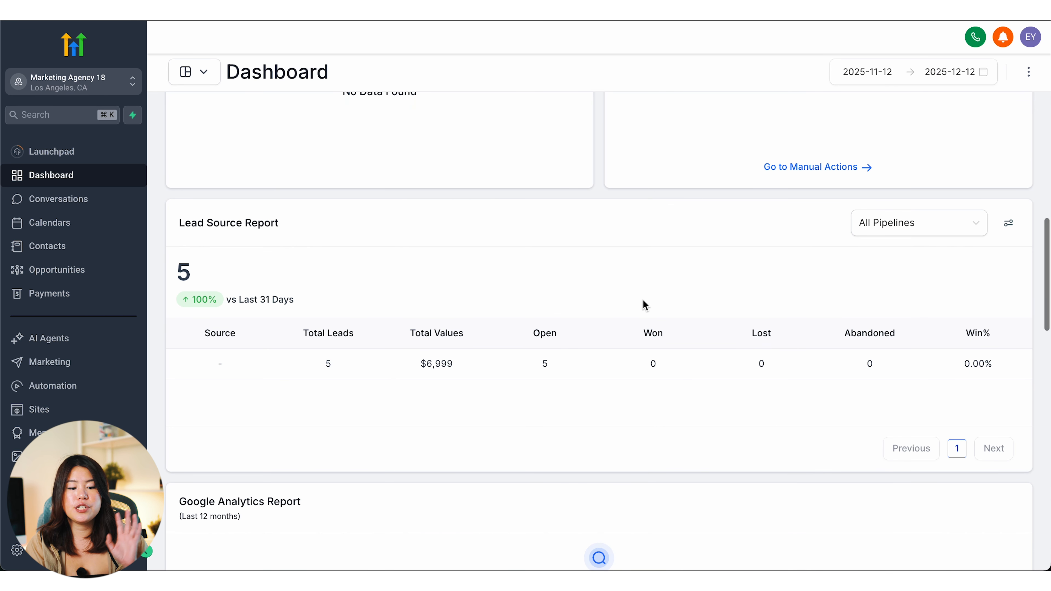
scroll(646, 306, "up", 20)
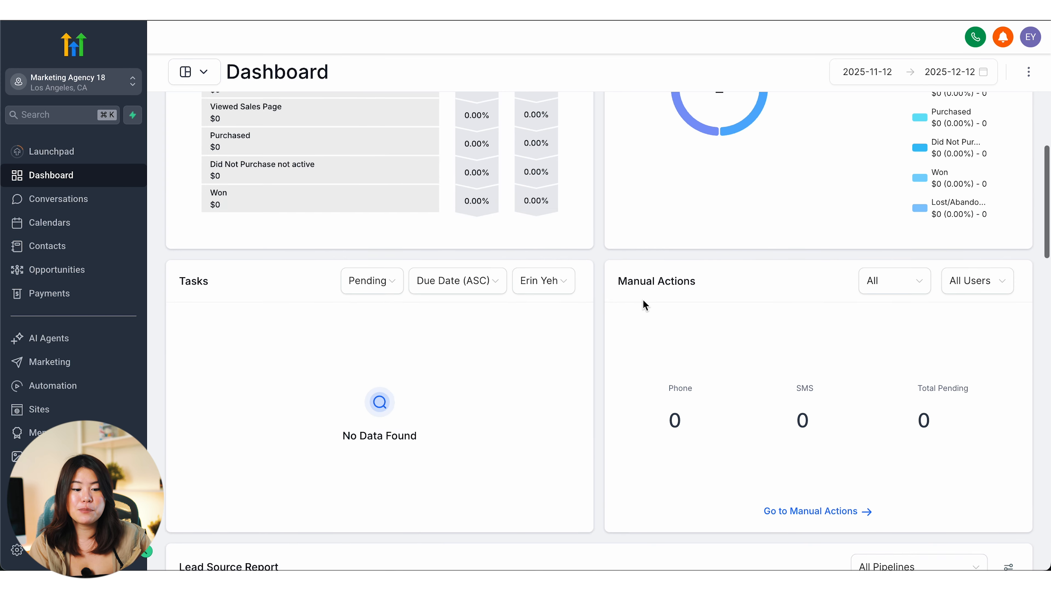
scroll(644, 305, "up", 10)
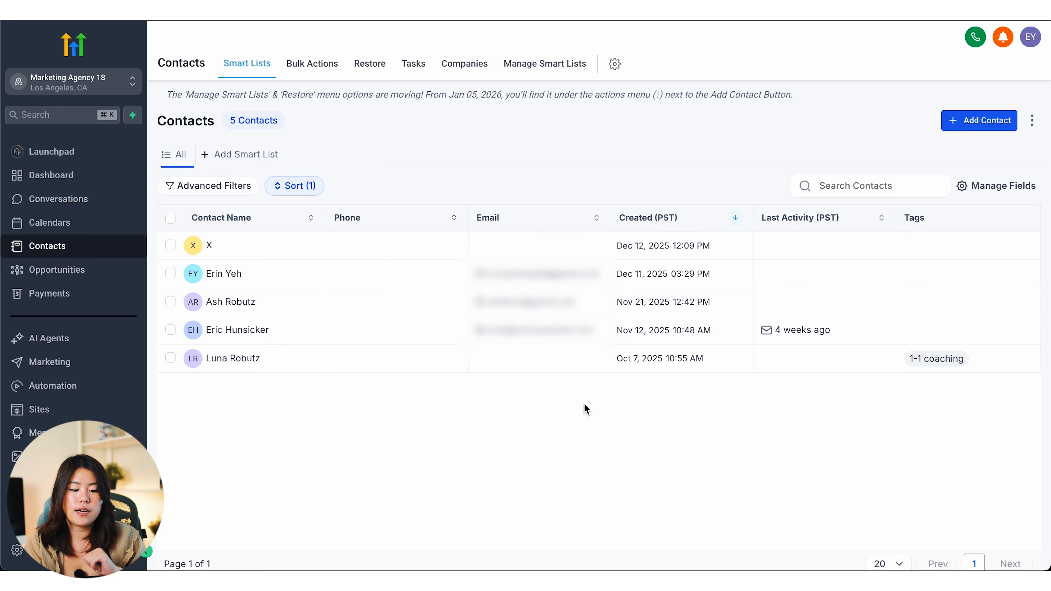
left_click(979, 125)
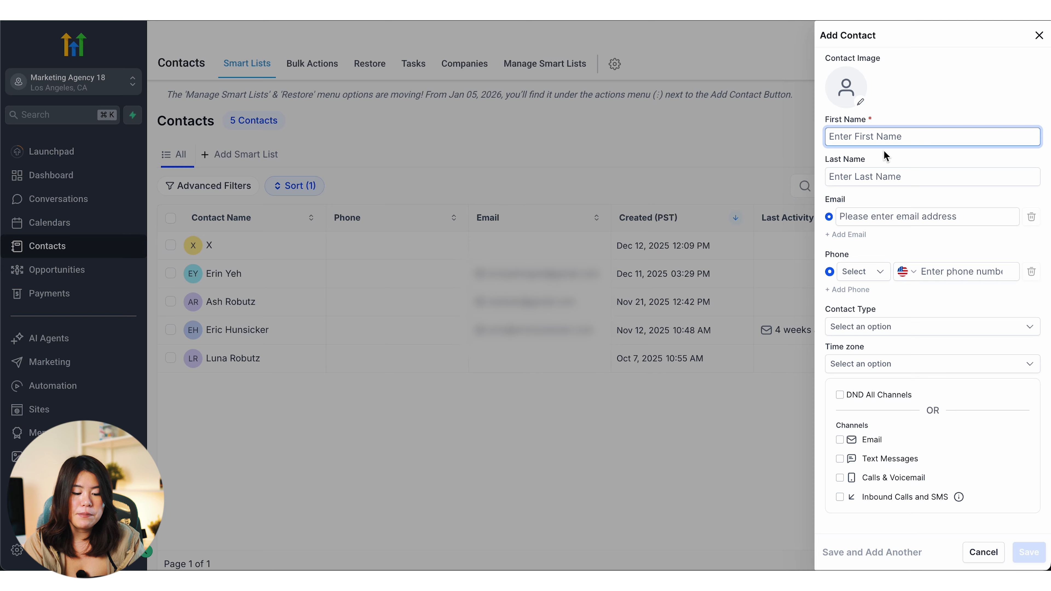
key("Tab")
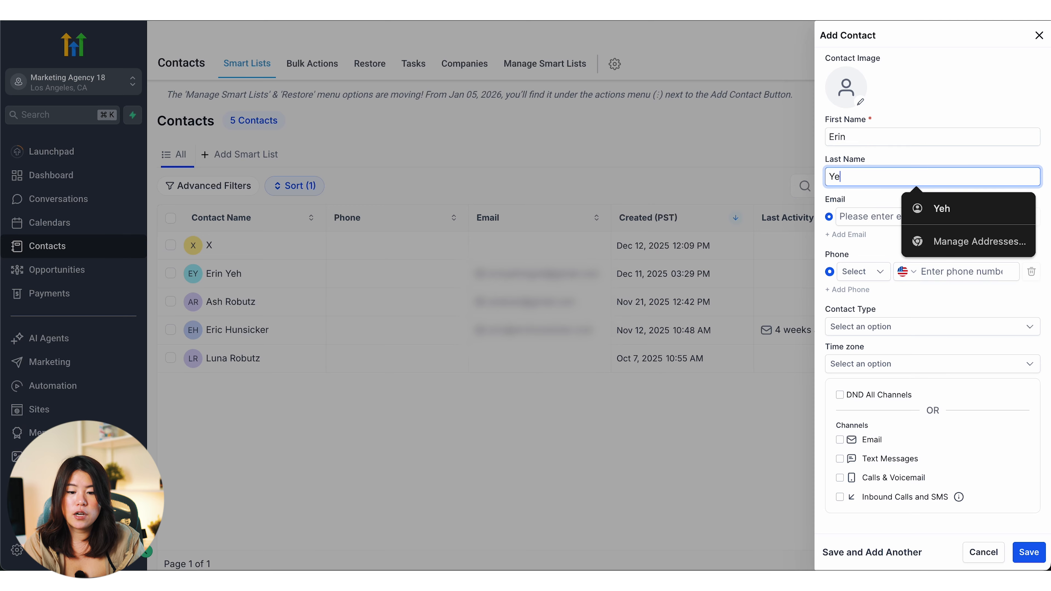
left_click(866, 201)
left_click(867, 218)
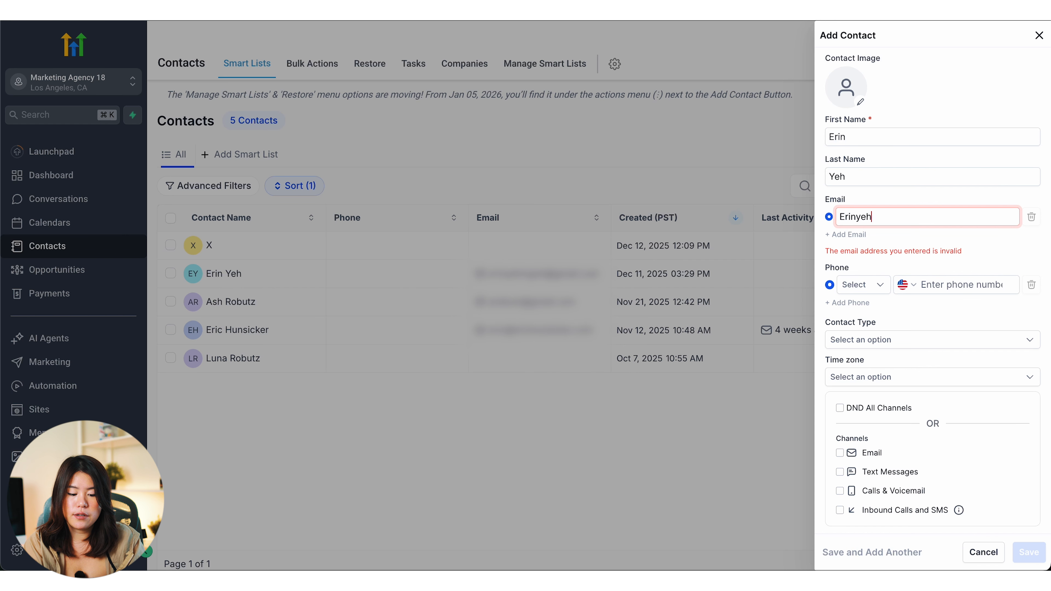
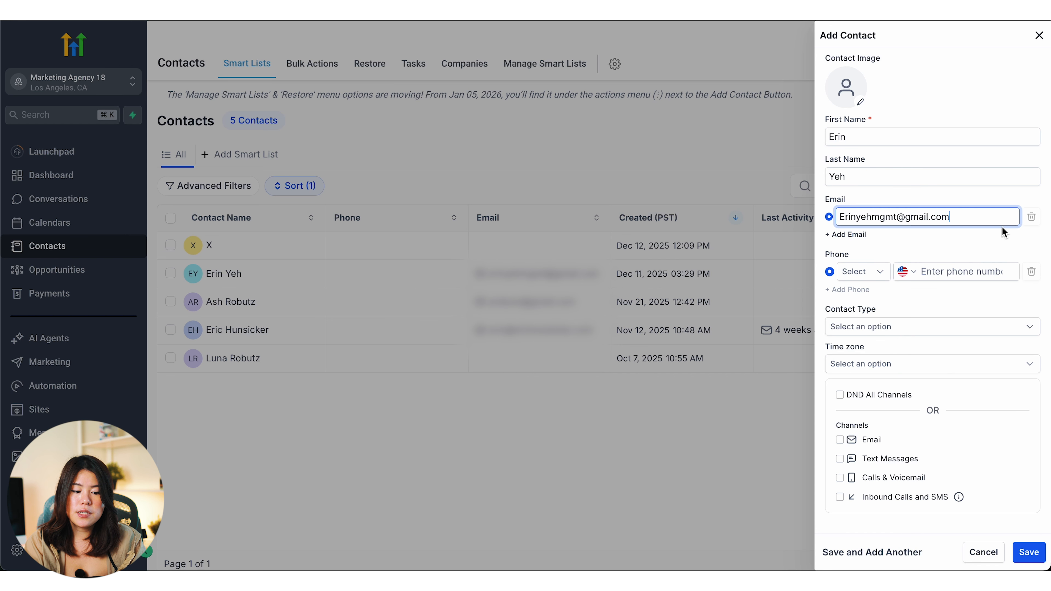
left_click(928, 265)
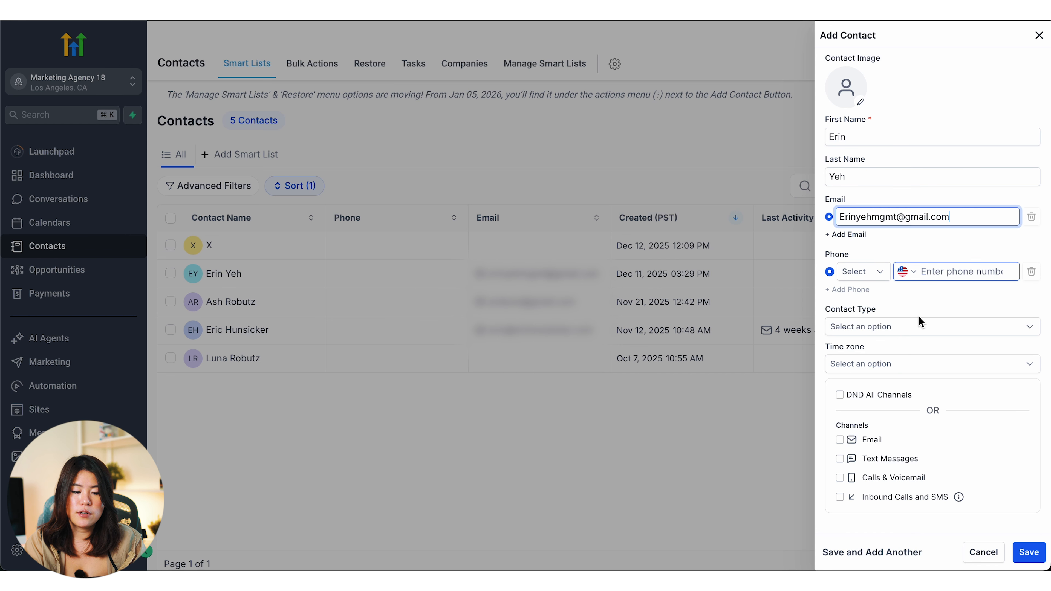
left_click(1030, 553)
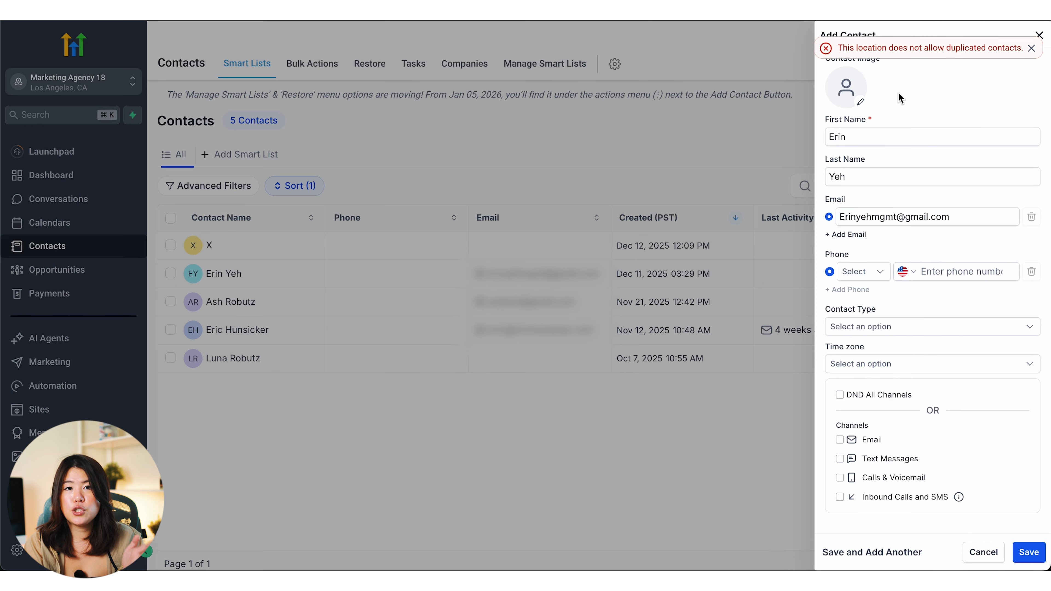
left_click(873, 180)
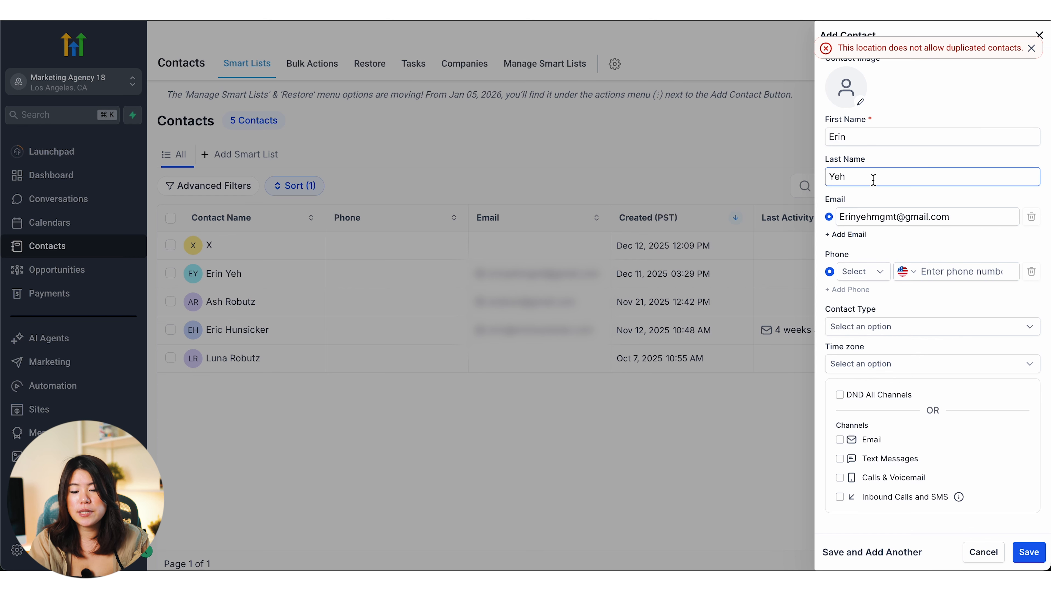
left_click(619, 446)
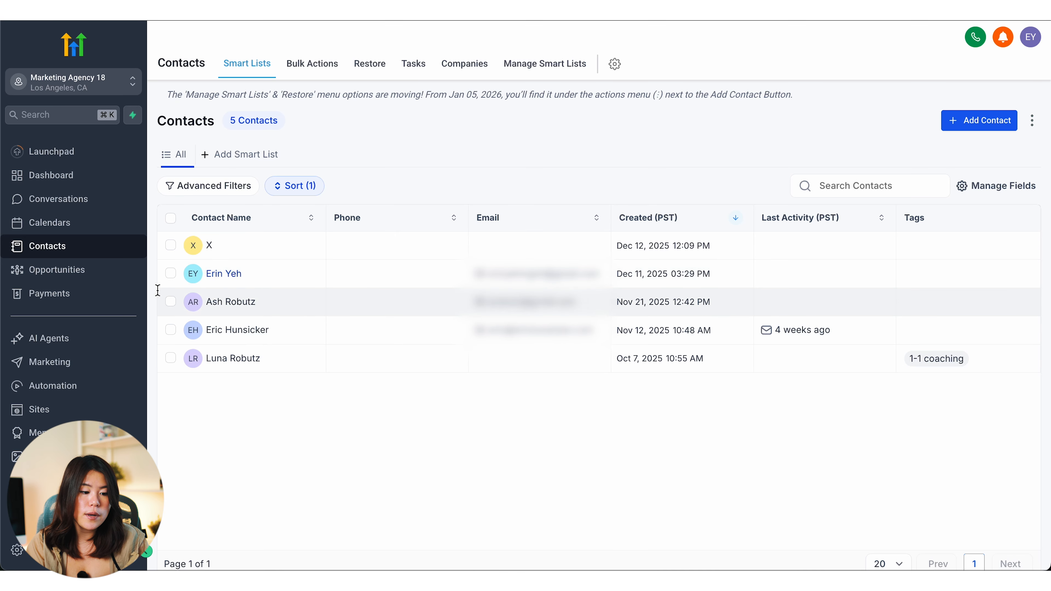
Step: Add a $0.00 opportunity for the existing contact in Marketing Demo 1's Opted into Freebie stage
left_click(70, 278)
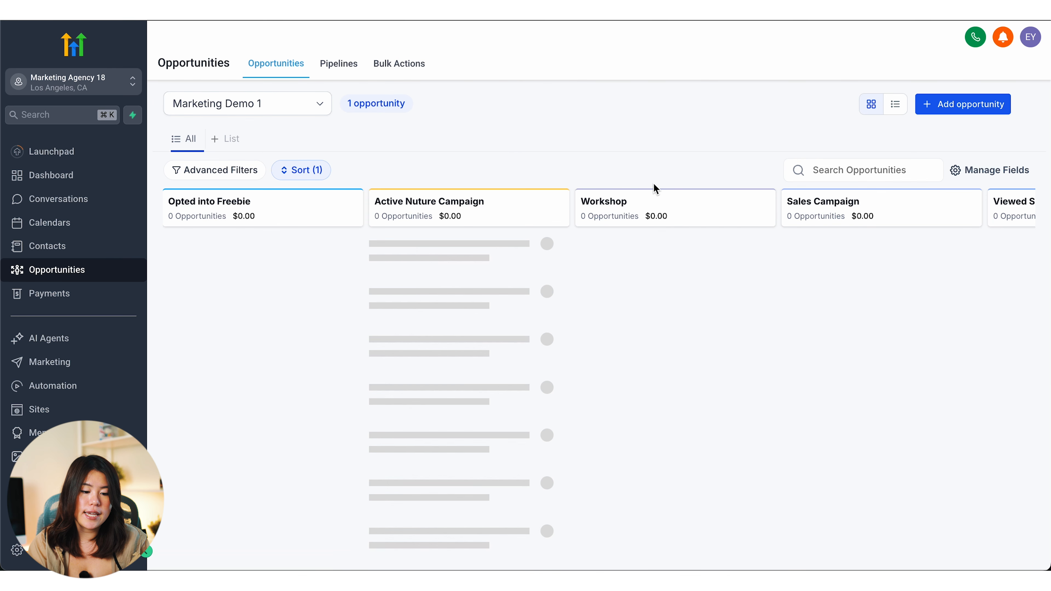
left_click(962, 106)
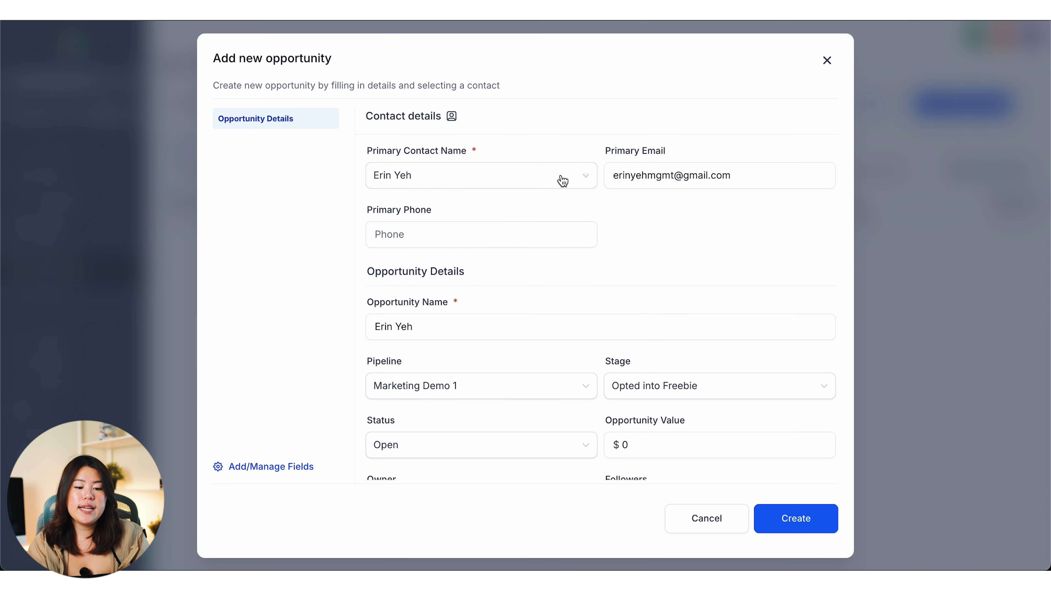
left_click(562, 181)
left_click(618, 224)
left_click(533, 185)
left_click(659, 212)
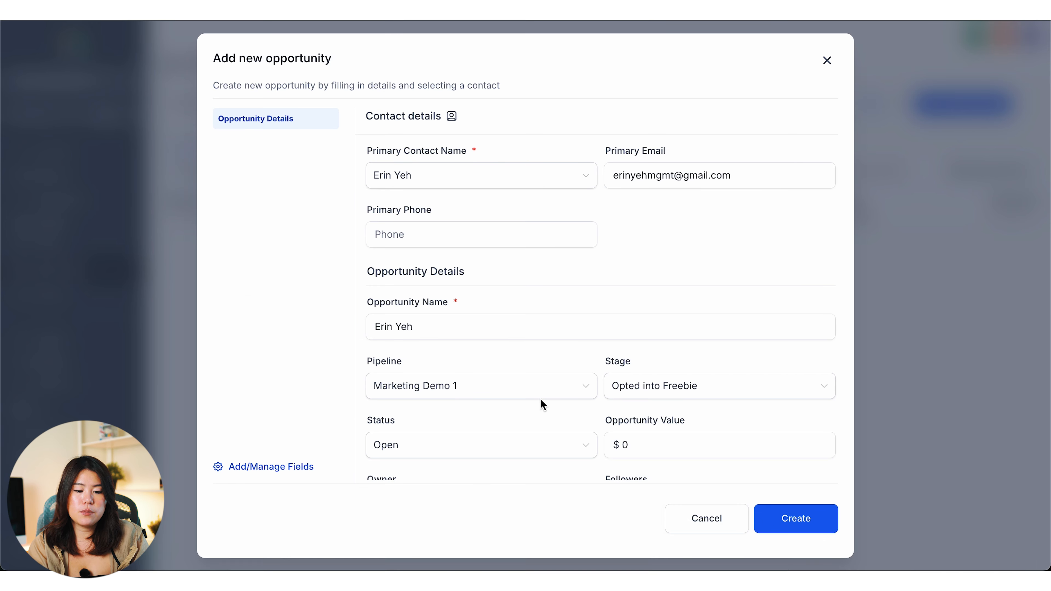
left_click(505, 334)
left_click_drag(505, 333, 298, 334)
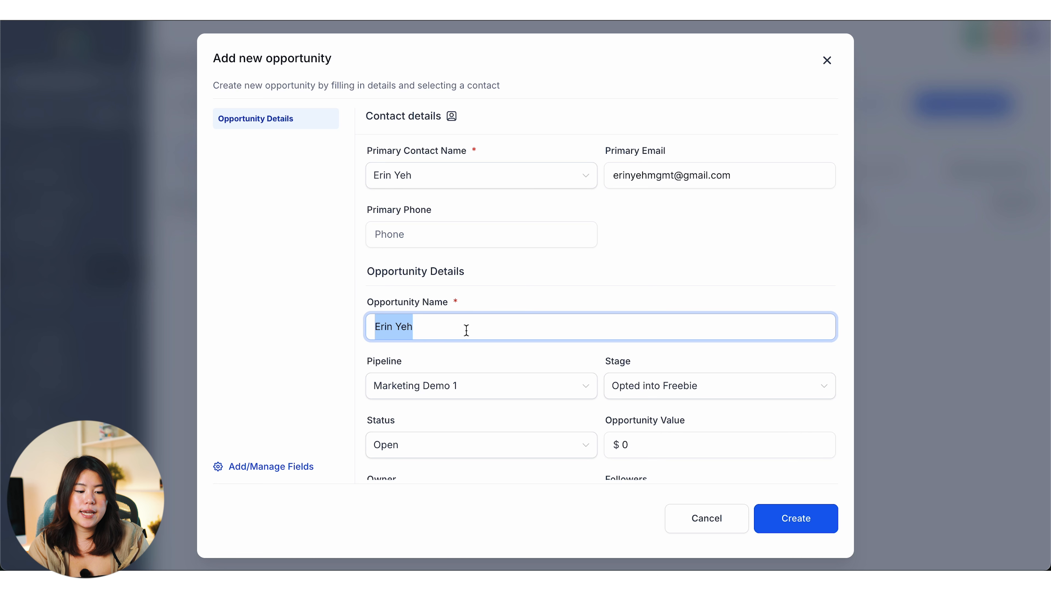
left_click(488, 327)
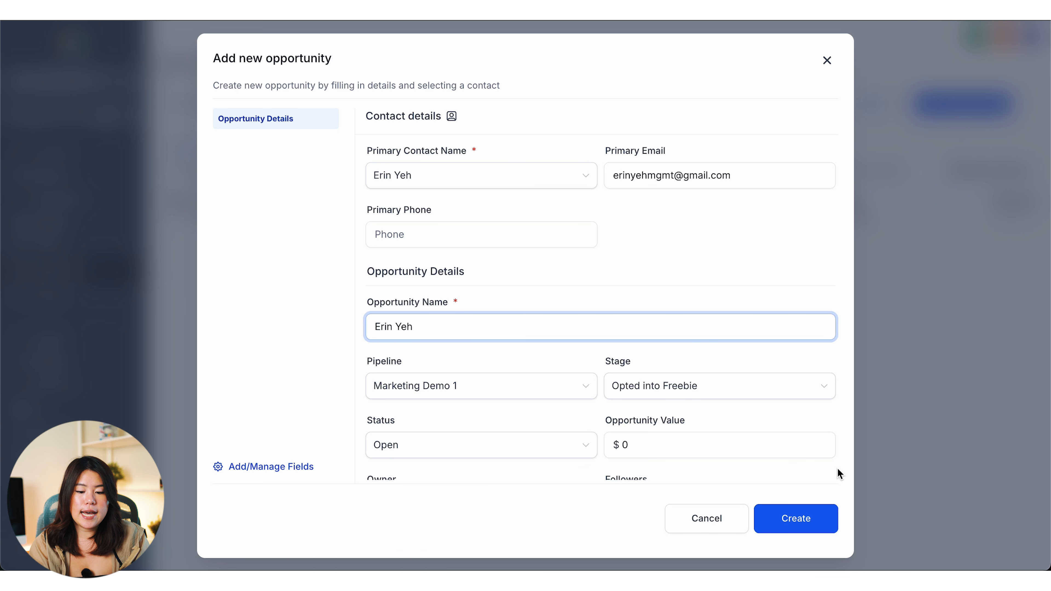
left_click(805, 520)
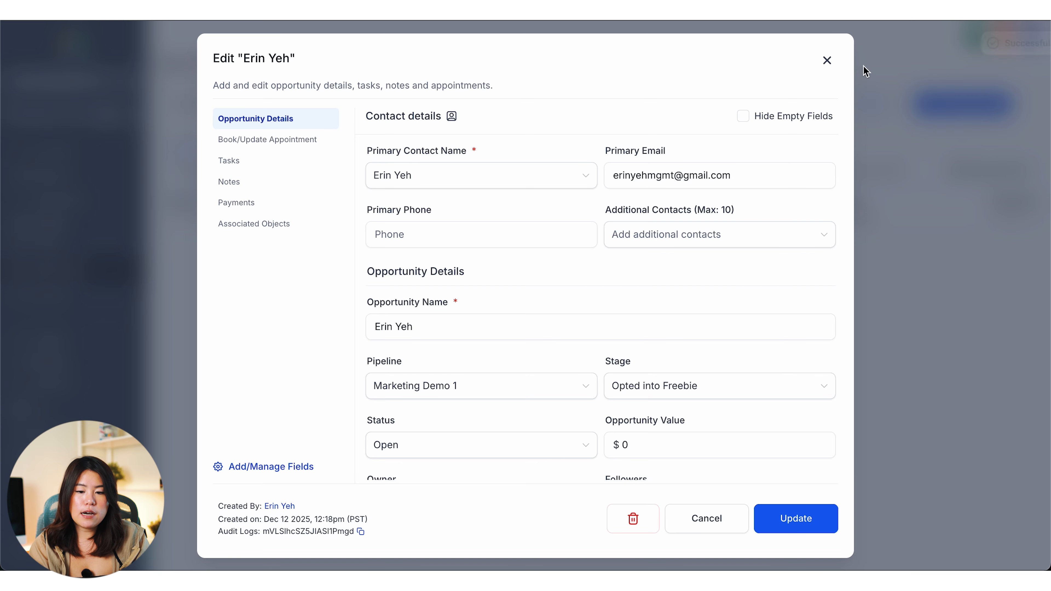
left_click(828, 61)
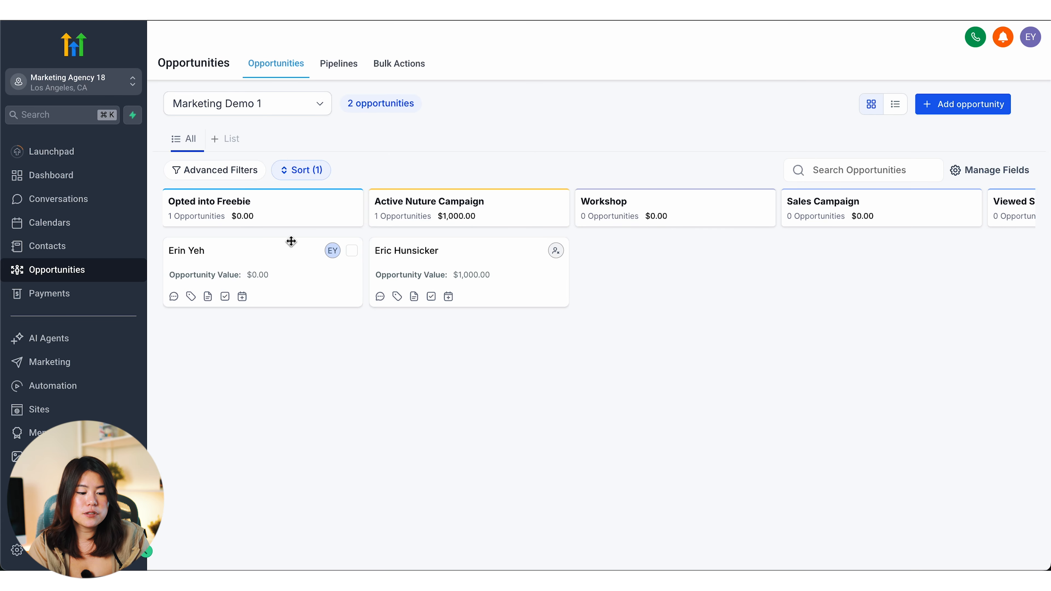
Step: Change the new opportunity's stage to Workshop, save, and reopen its details
left_click(287, 272)
left_click(532, 243)
scroll(532, 243, "down", 2)
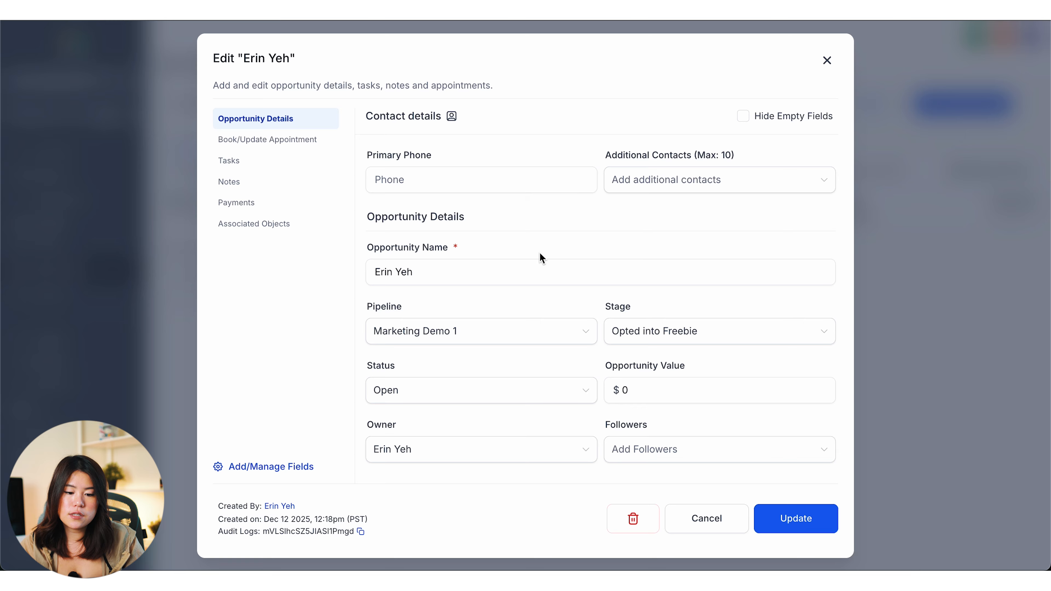
scroll(540, 253, "down", 1)
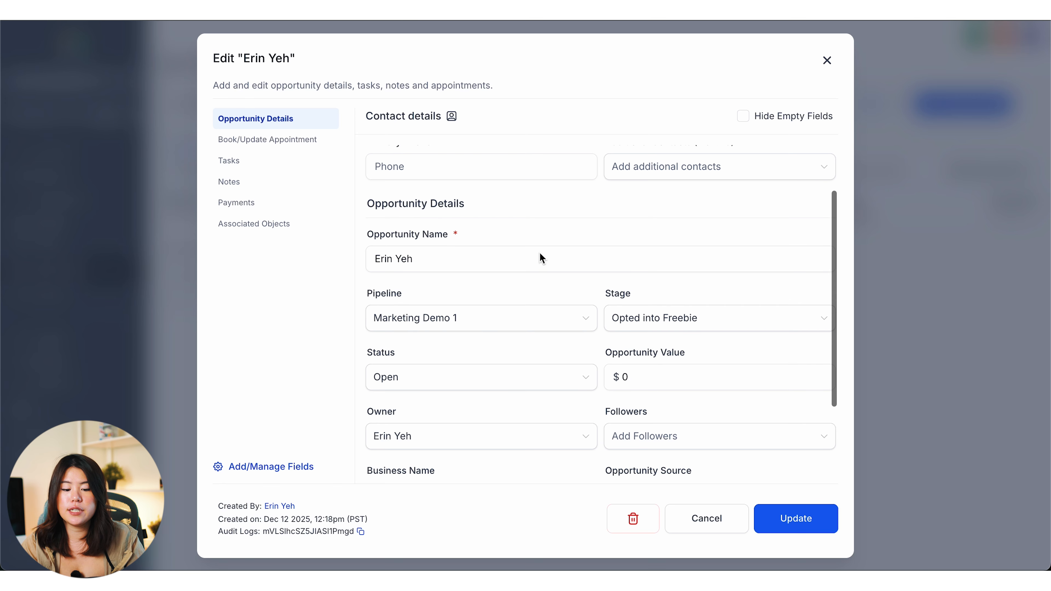
left_click(671, 318)
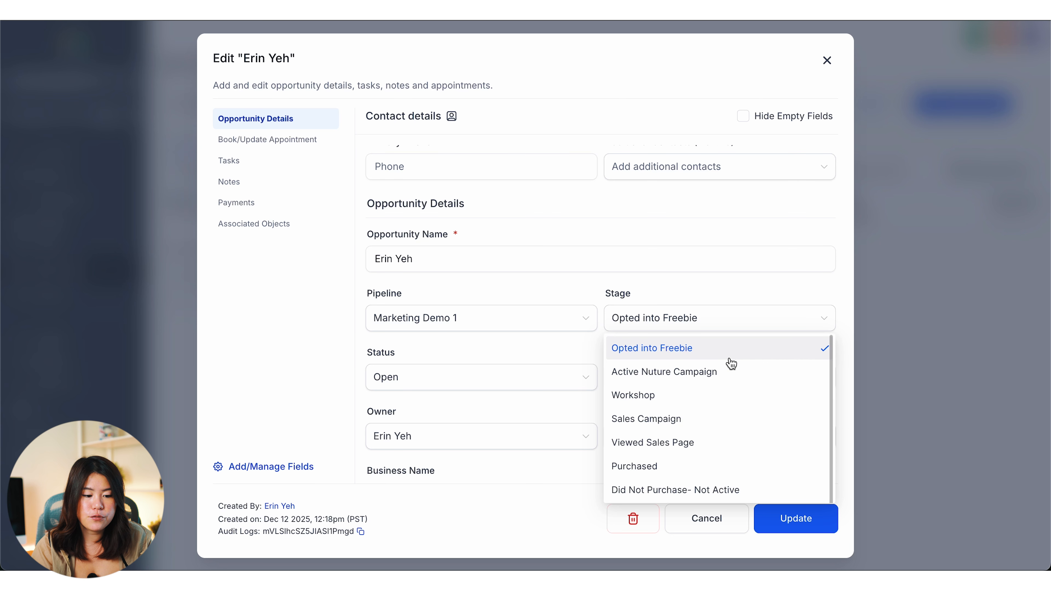
left_click(725, 394)
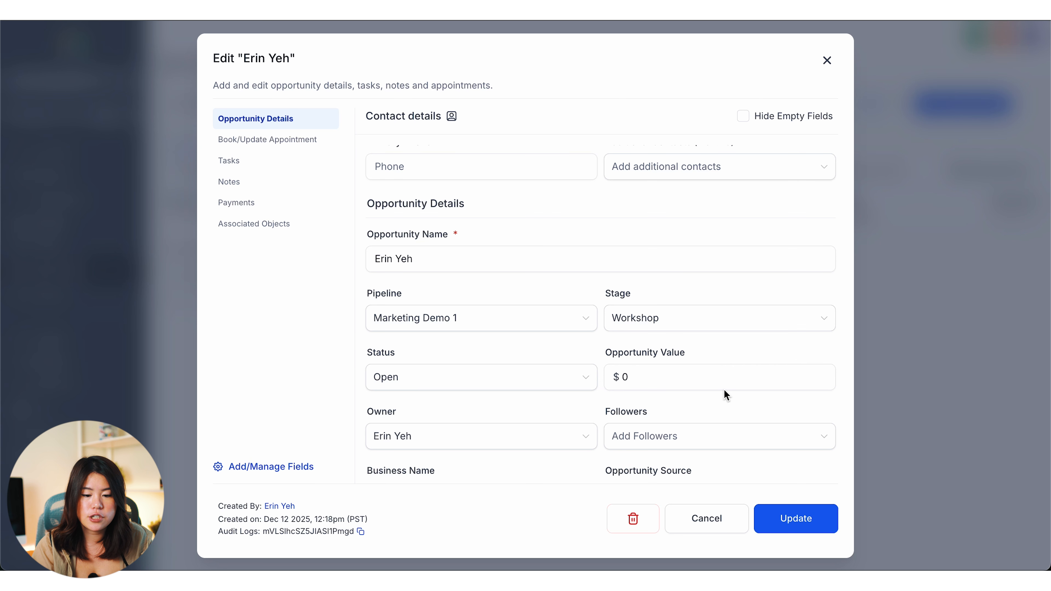
left_click(794, 521)
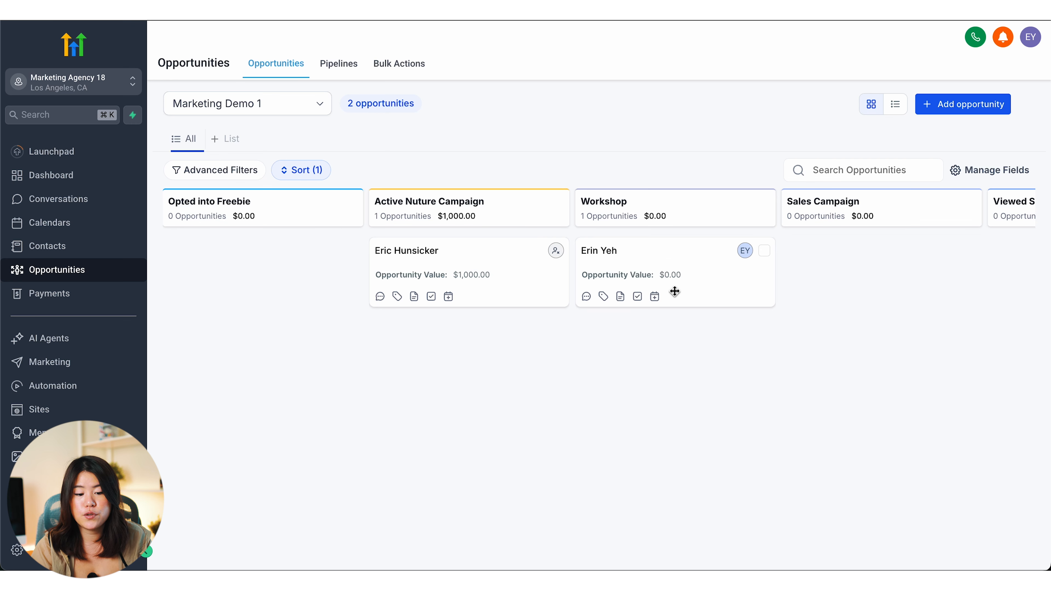
left_click(647, 282)
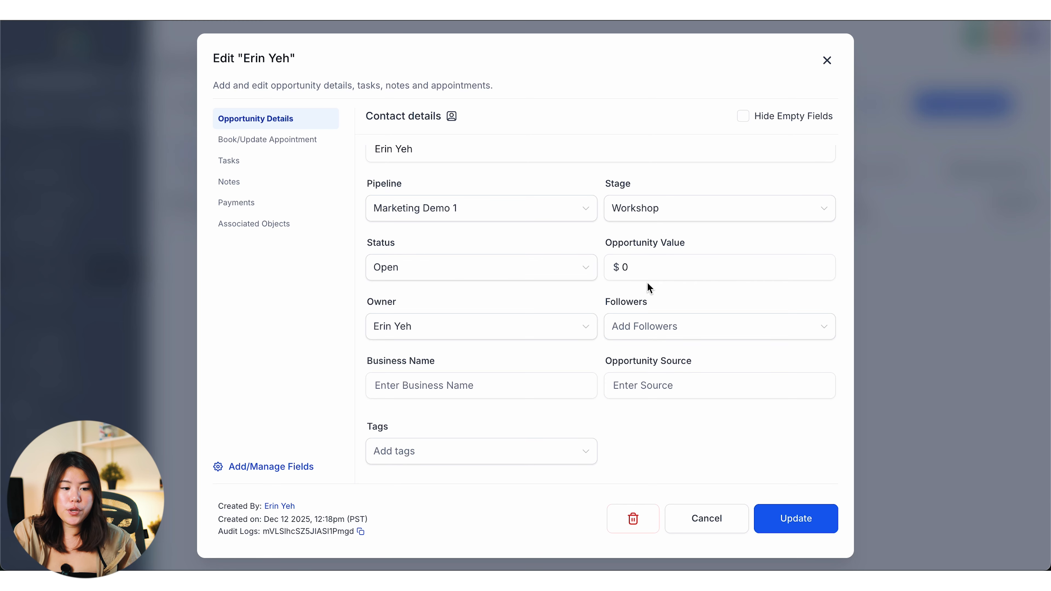
Step: Book a Dec 12, 2025 12:30 pm appointment on the user's personal calendar
left_click(233, 141)
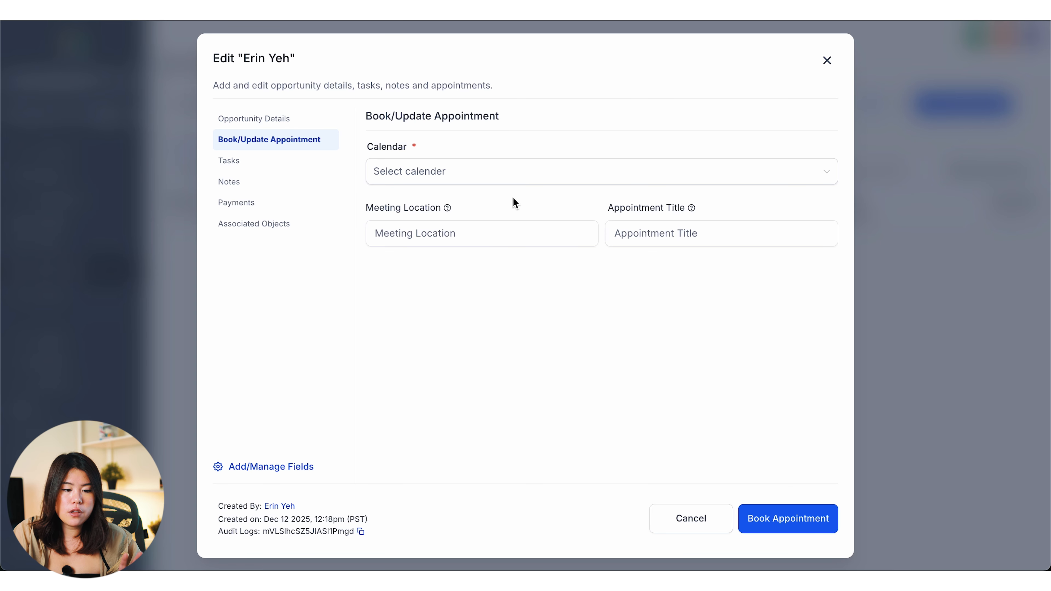
left_click(392, 174)
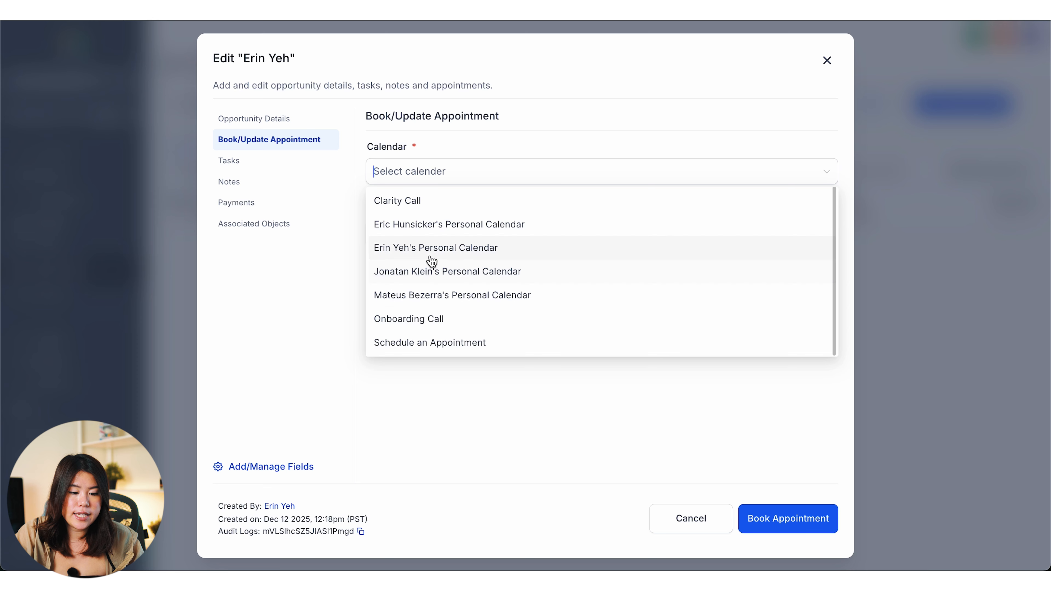
left_click(429, 244)
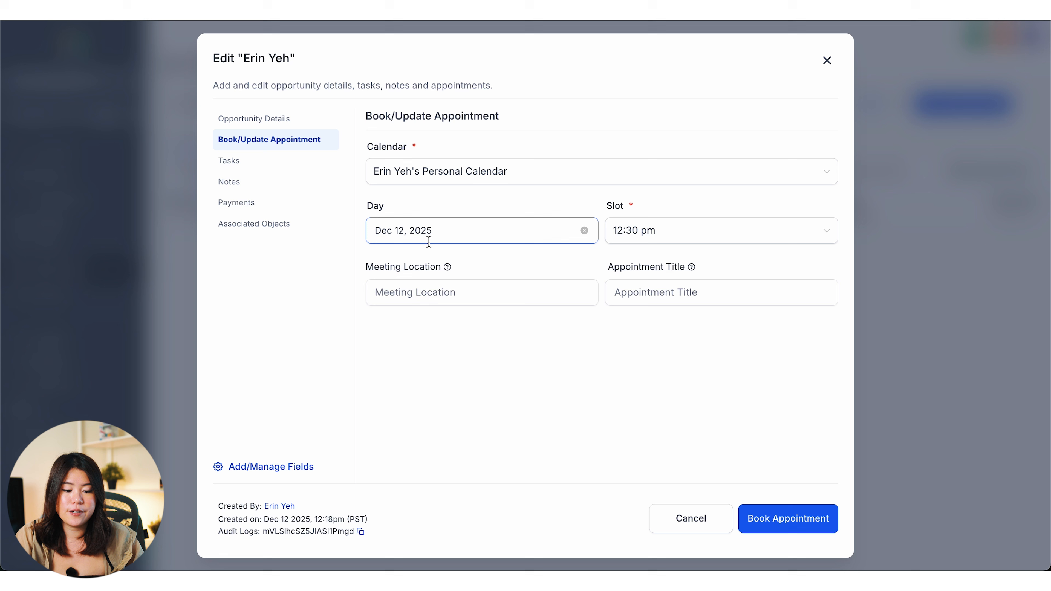
left_click(796, 522)
left_click(278, 166)
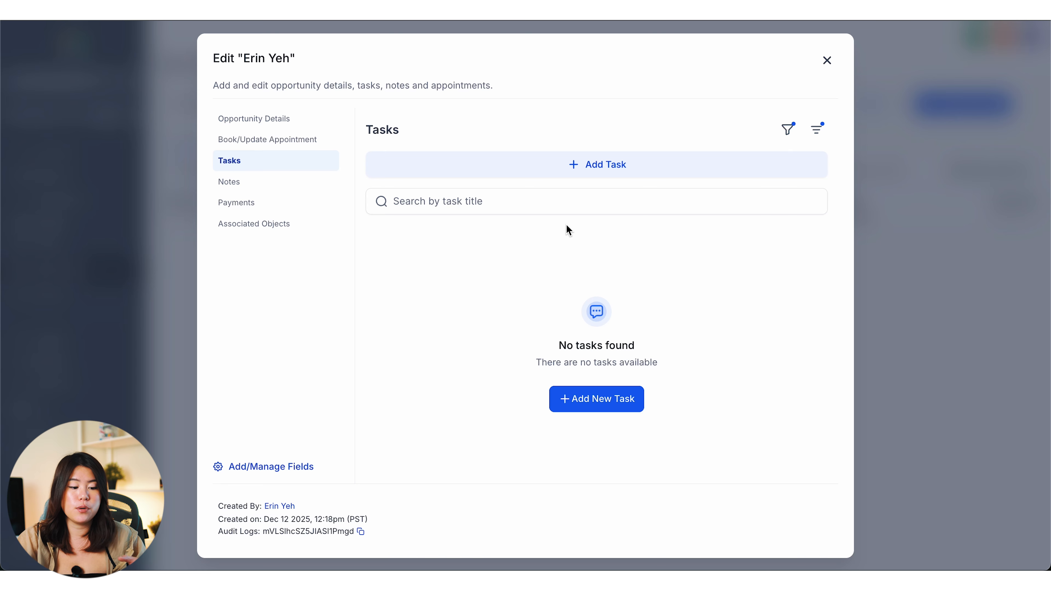
Step: Add the task 'Send a proposal tomorrow' due tomorrow at 8:00 AM, then view Notes
left_click(582, 174)
left_click(573, 190)
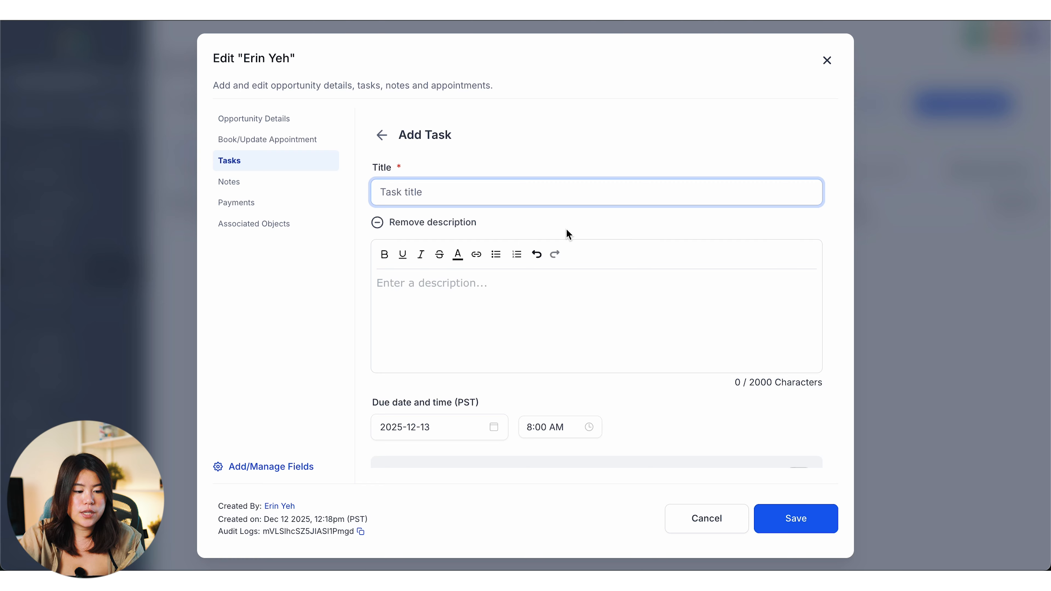
type("Send a propo")
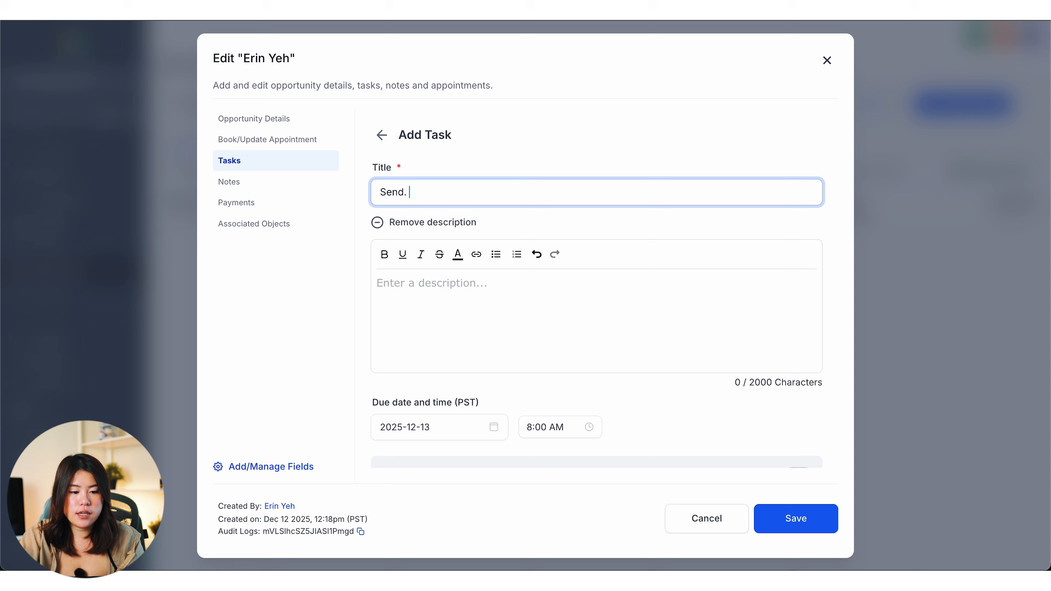
type("sal tomorrow")
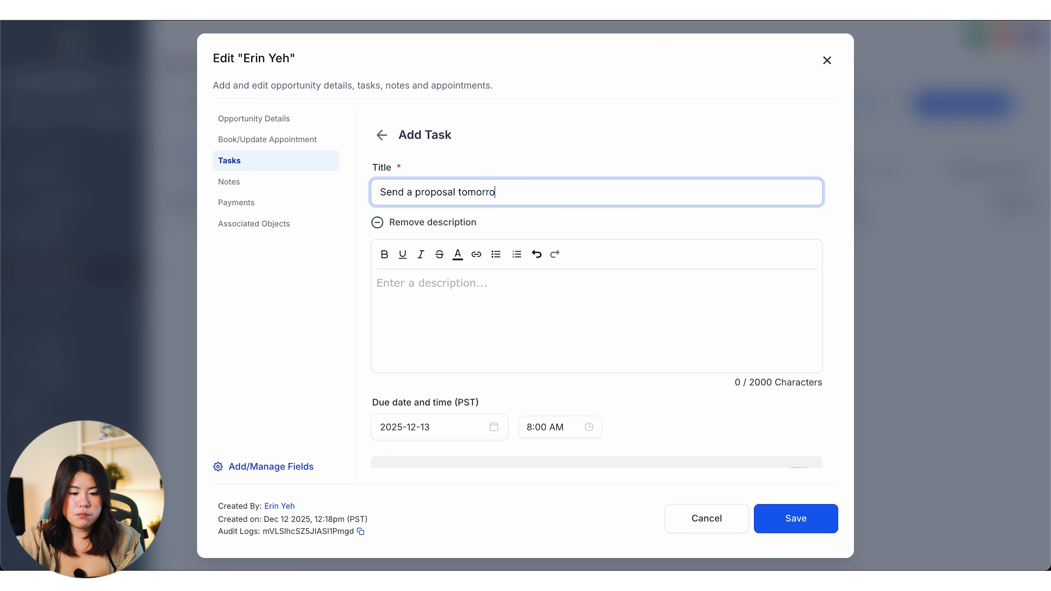
left_click(820, 516)
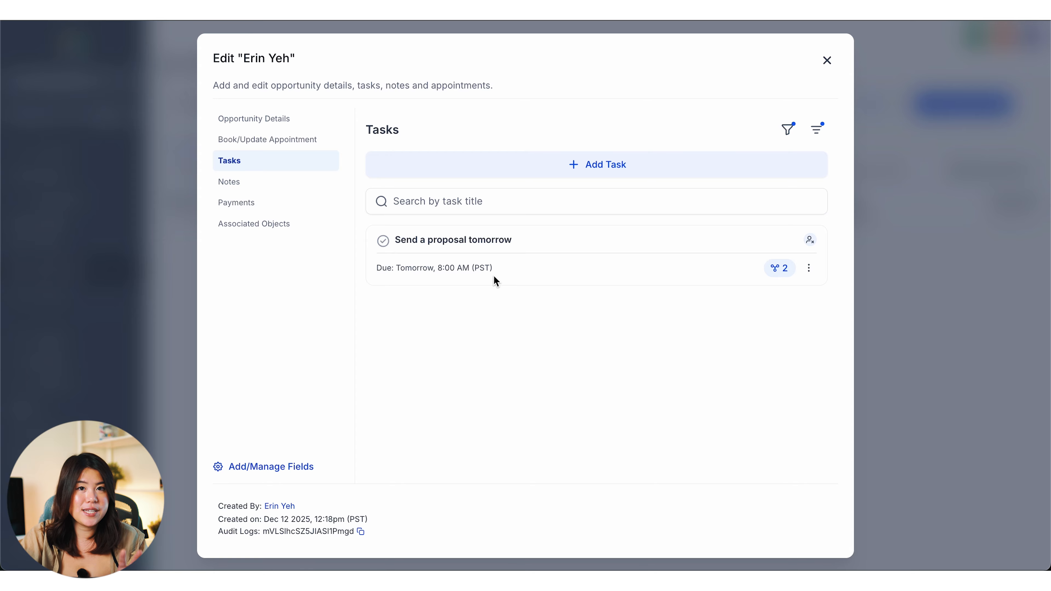
left_click(275, 202)
left_click(272, 182)
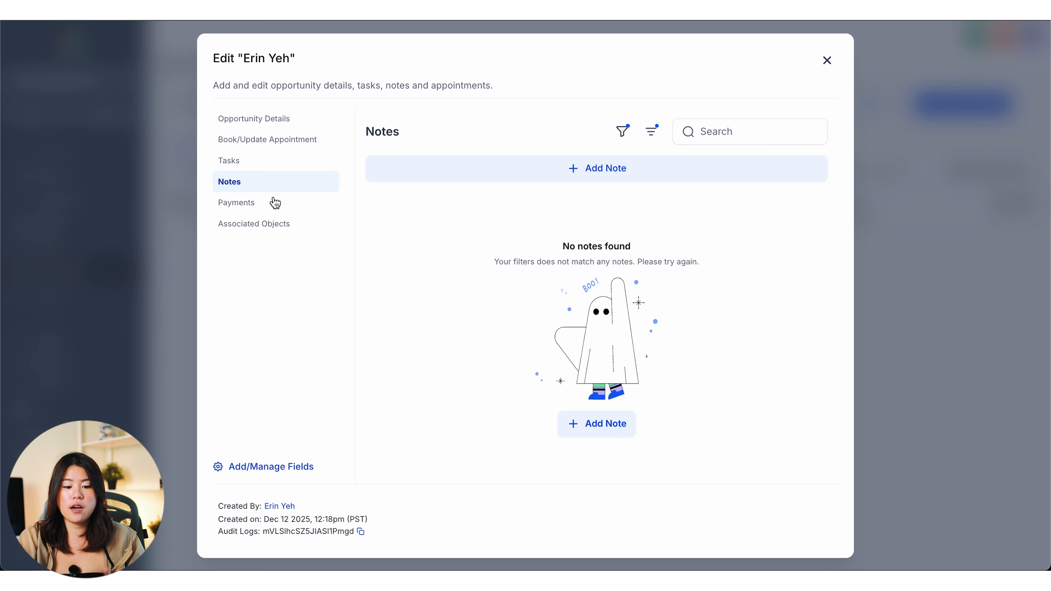
Step: Close the opportunity editor and return to the list of all pipelines
key("Escape")
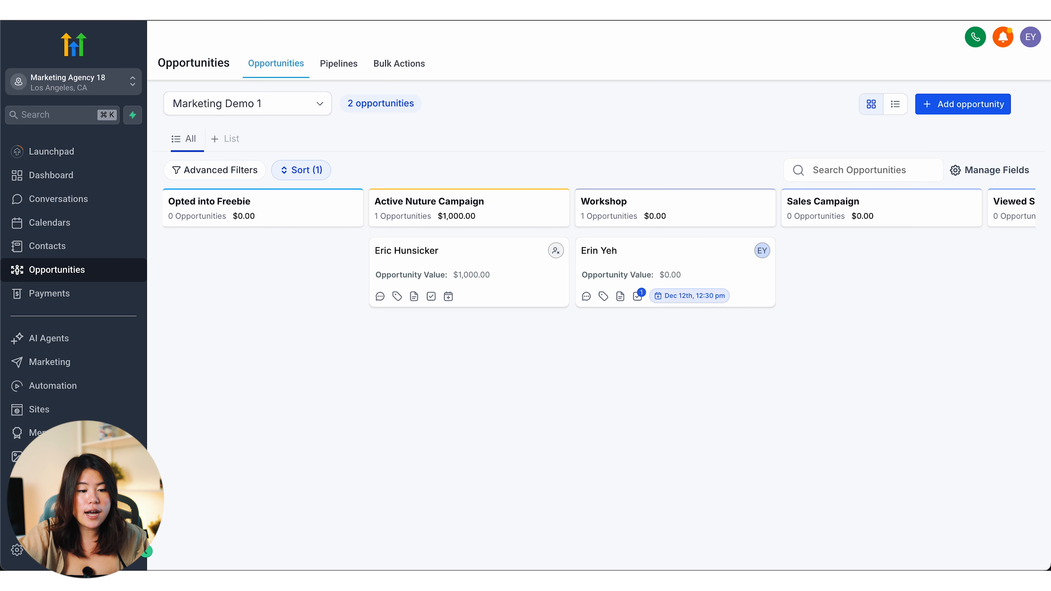
left_click(342, 70)
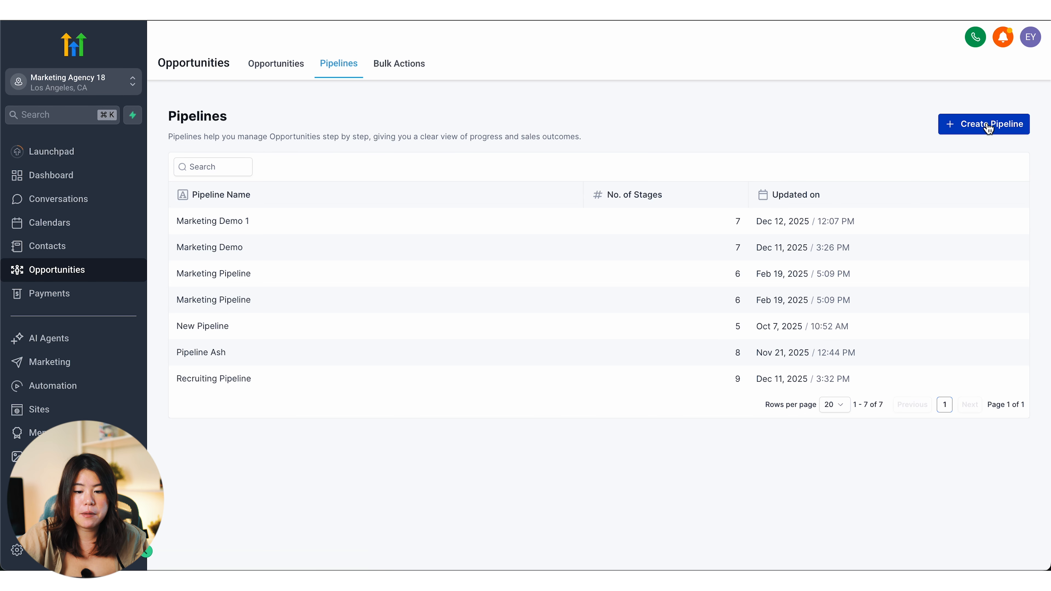
Step: Name the new pipeline 'Recruiting Pipeline 1' and rename its first stage to intro call
left_click(997, 124)
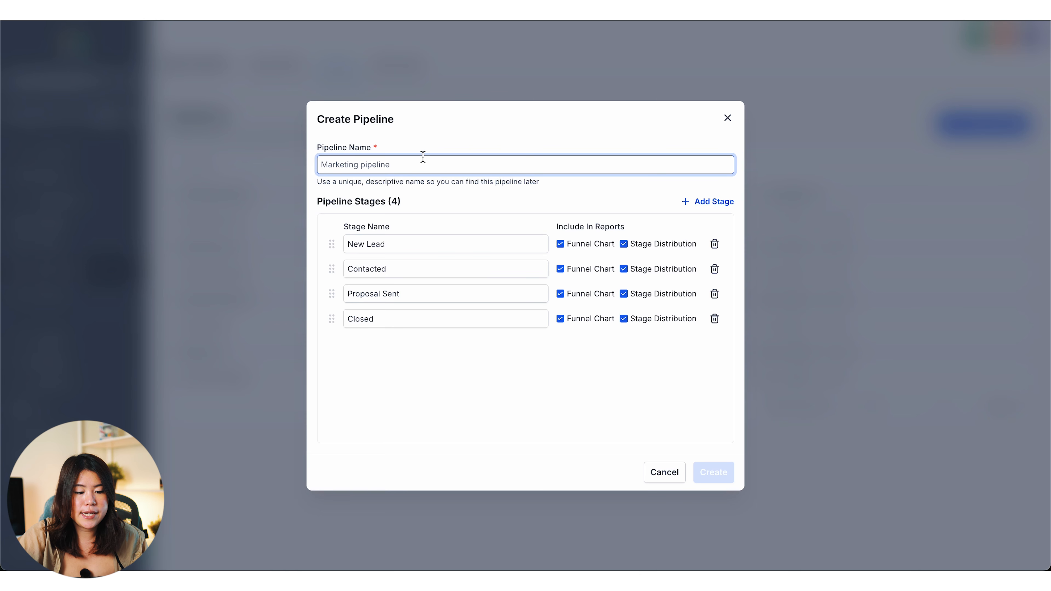
type("Recruit")
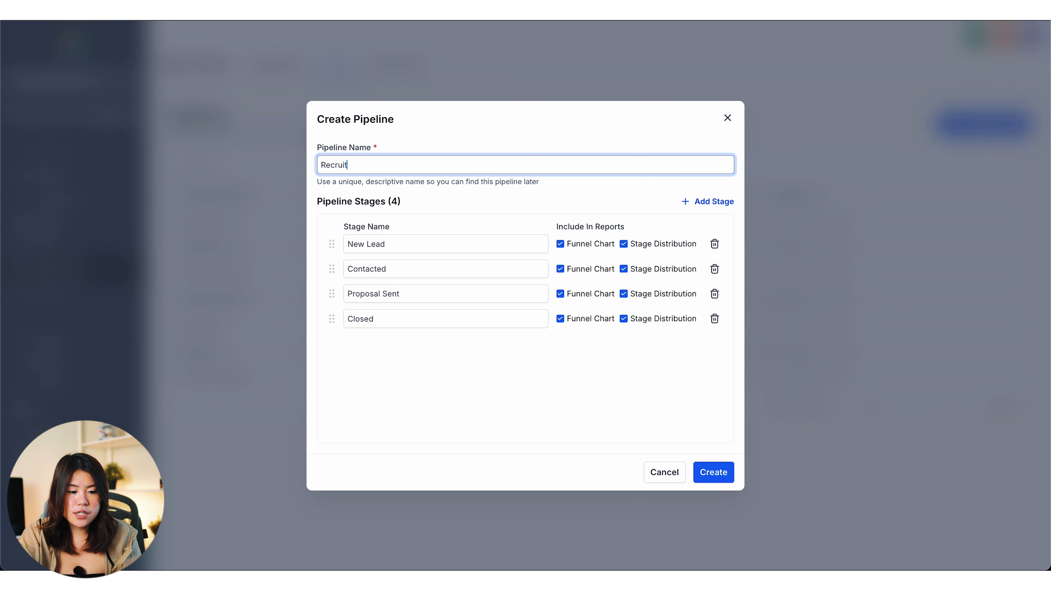
type("ing Popeline 1")
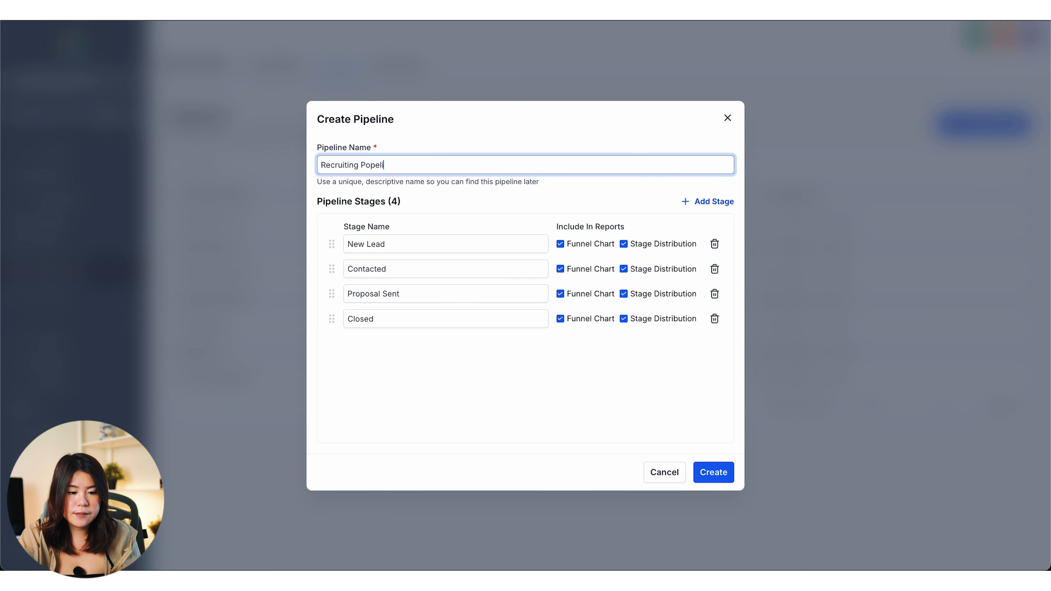
left_click(414, 244)
key("ctrl+a")
type("intro call")
Step: Rename the next three stages In person interview, Extended offer and Rejected
key("Tab")
type("In person interview")
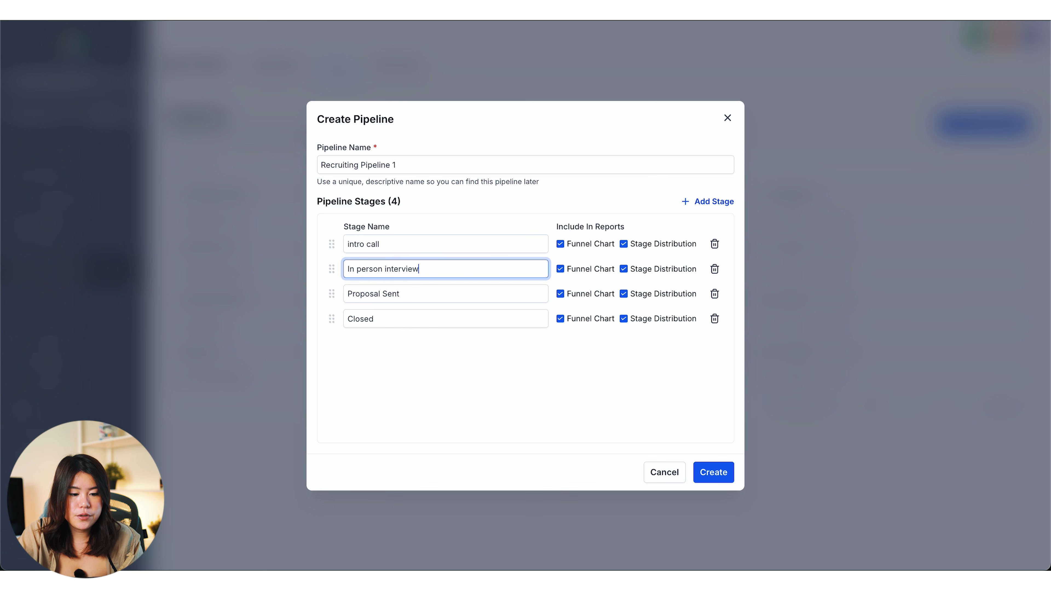
key("Tab")
type("Extened")
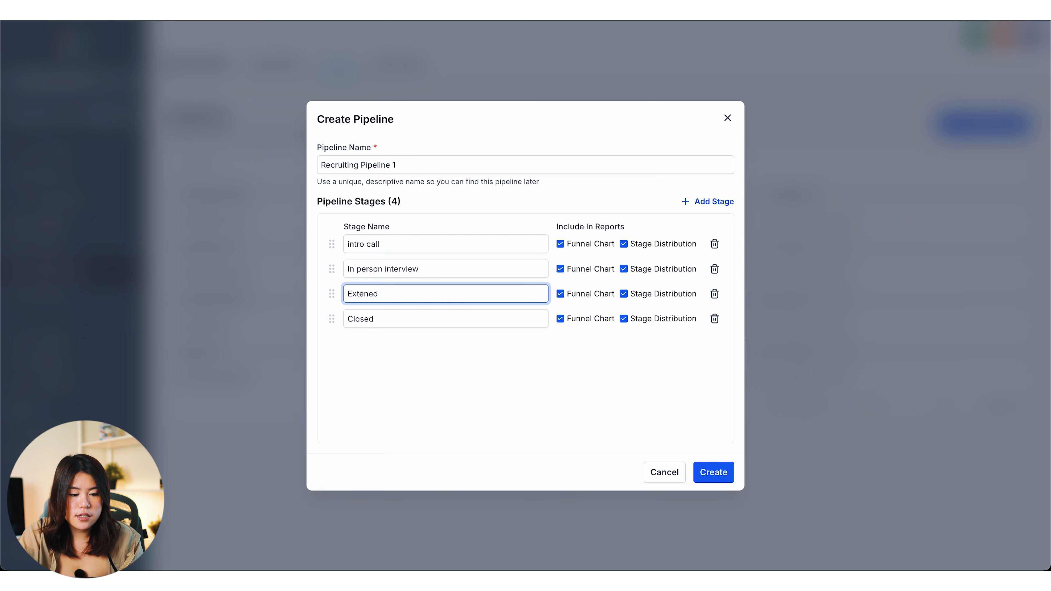
key("BackSpace")
key("BackSpace")
type("ded offer")
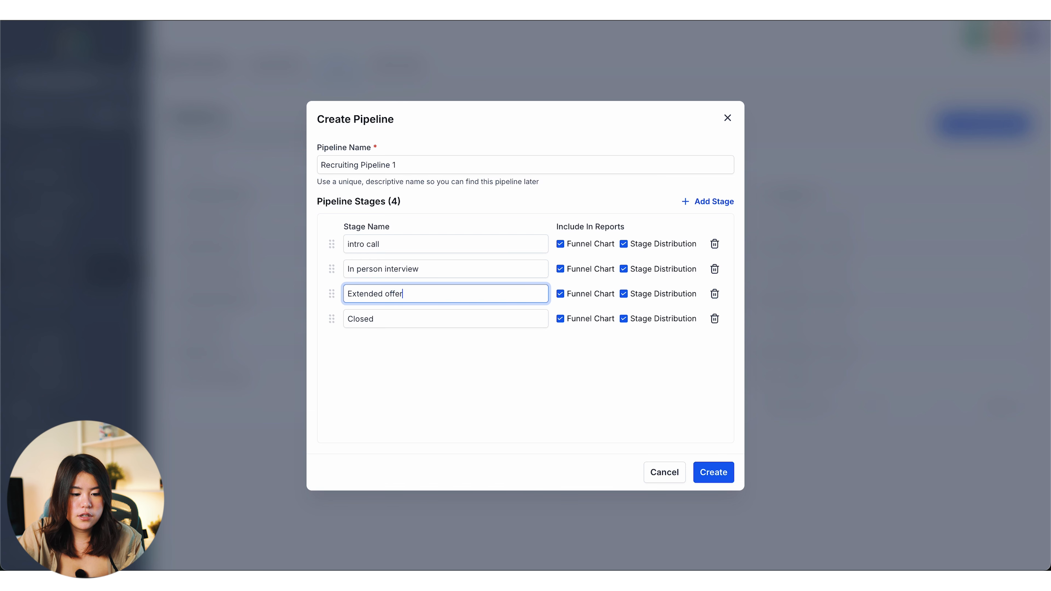
key("Tab")
type("Rejected")
Step: Add Declined offer and Onboarded stages before First Day, then create the pipeline
left_click(720, 203)
type("Declined offer")
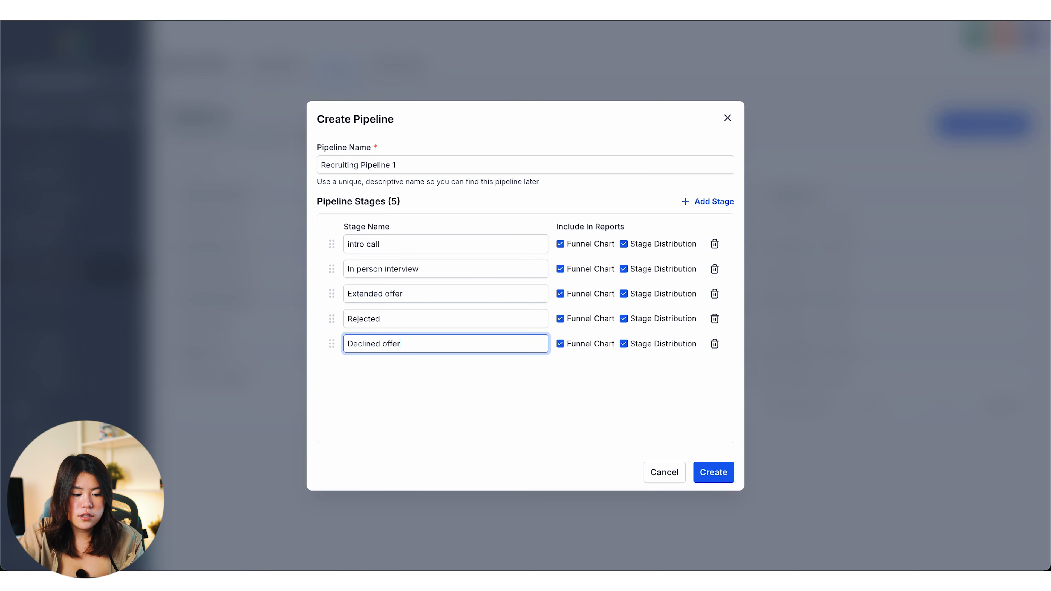
key("Return")
type("Onboarded")
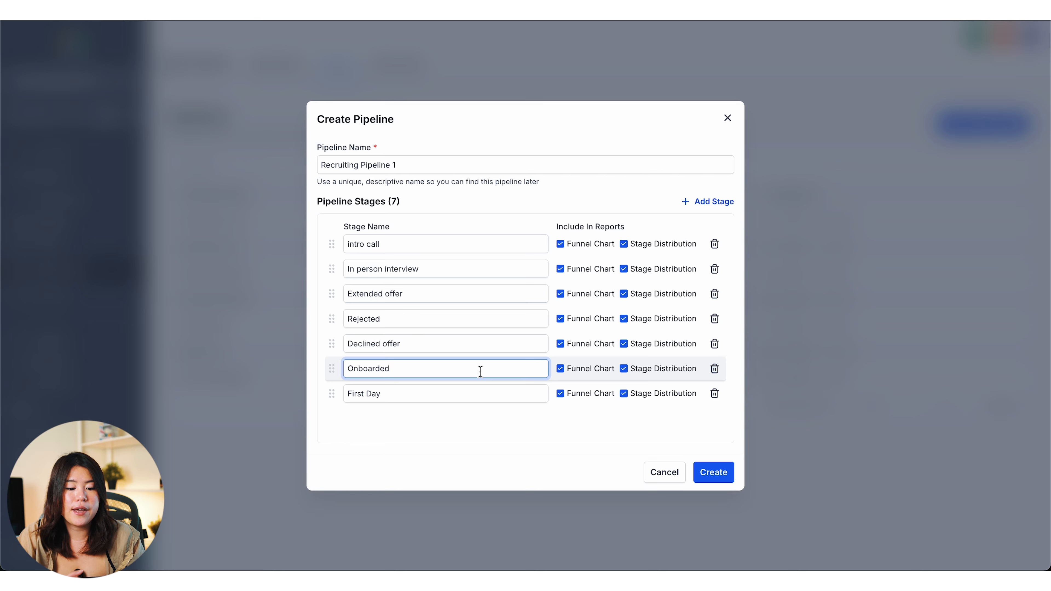
left_click(424, 396)
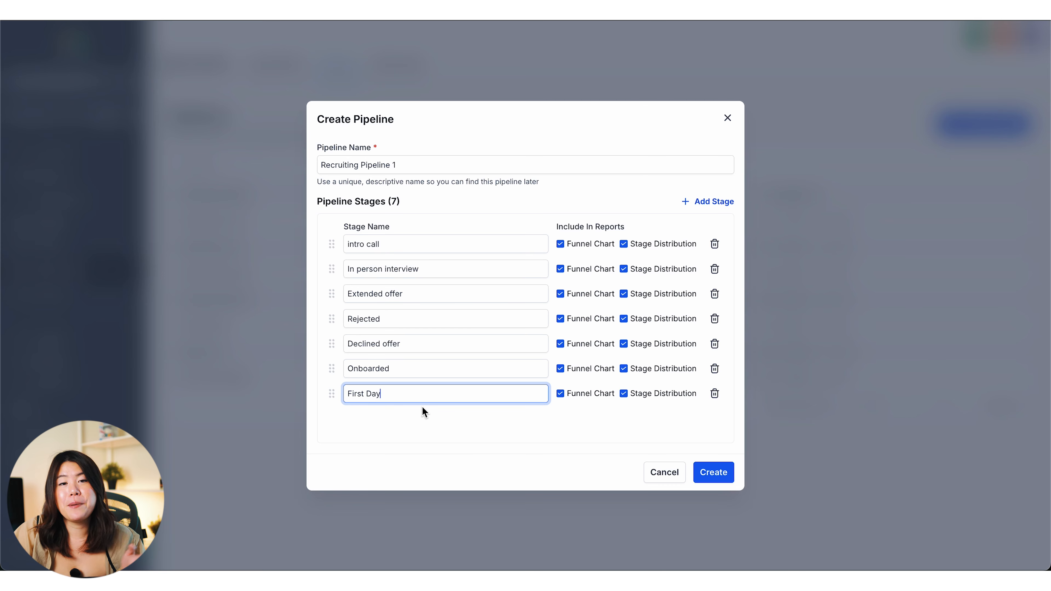
left_click(715, 472)
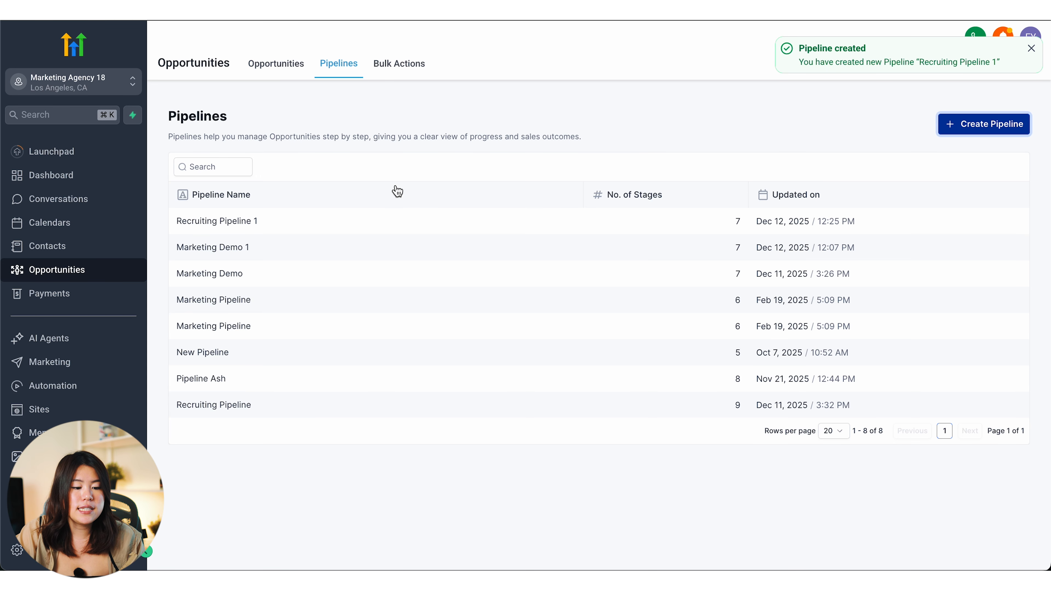
Step: Show Recruiting Pipeline 1 on the opportunities board, with 0 opportunities
left_click(290, 65)
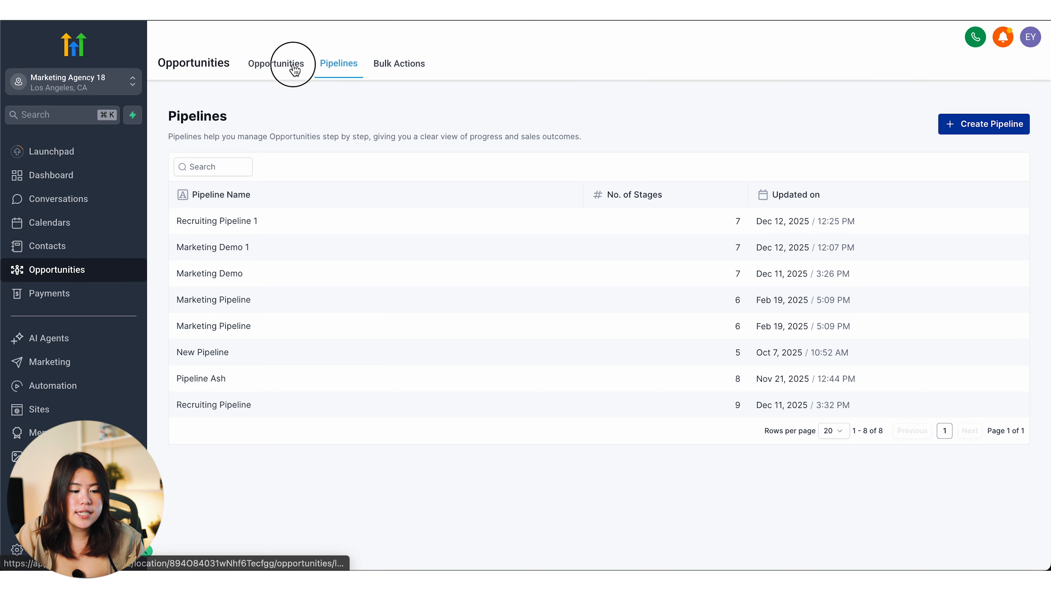
left_click(322, 105)
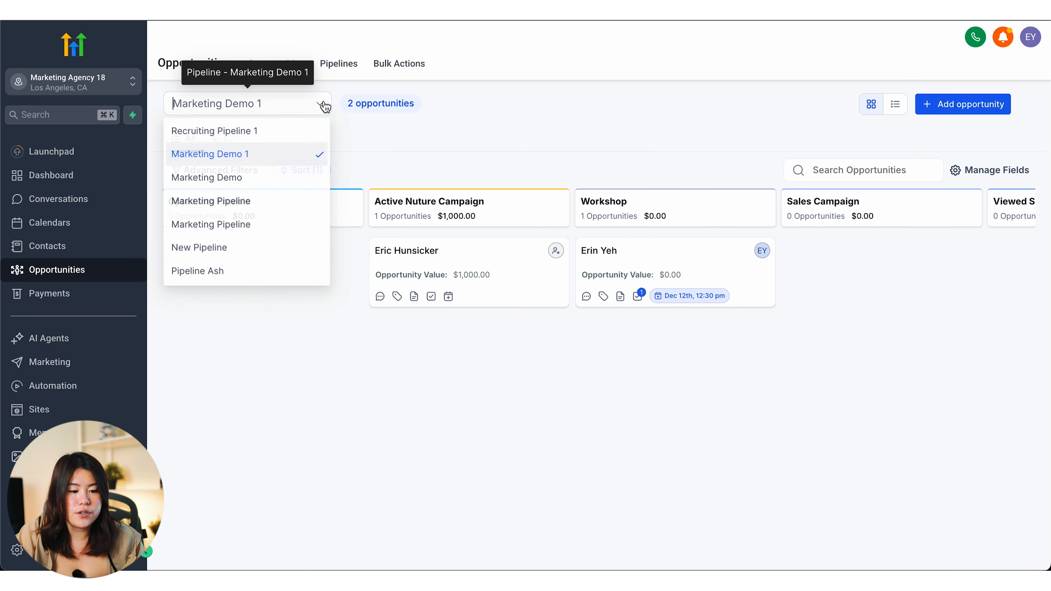
left_click(248, 140)
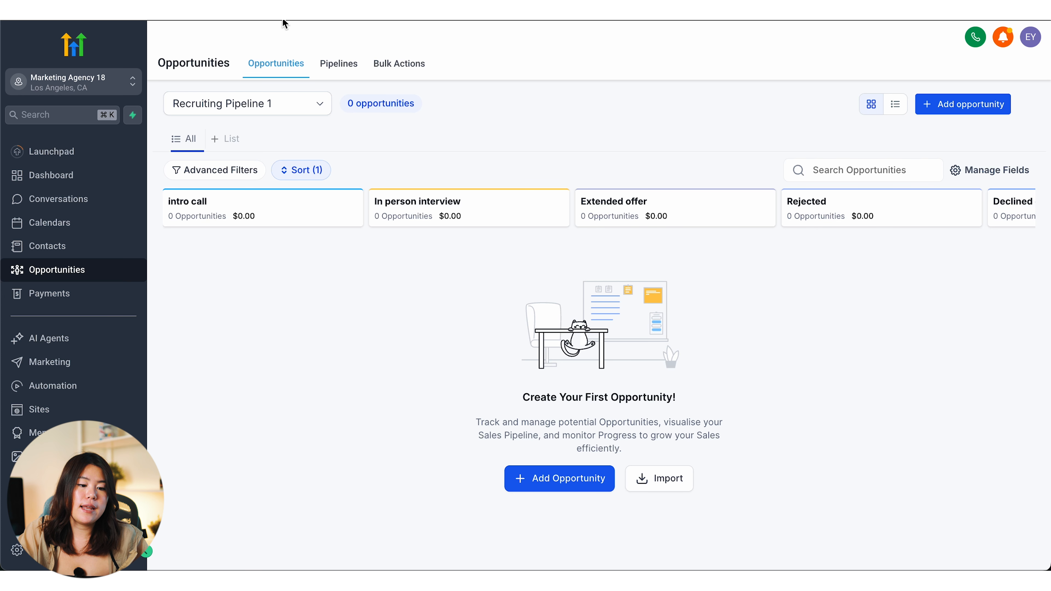
left_click(328, 67)
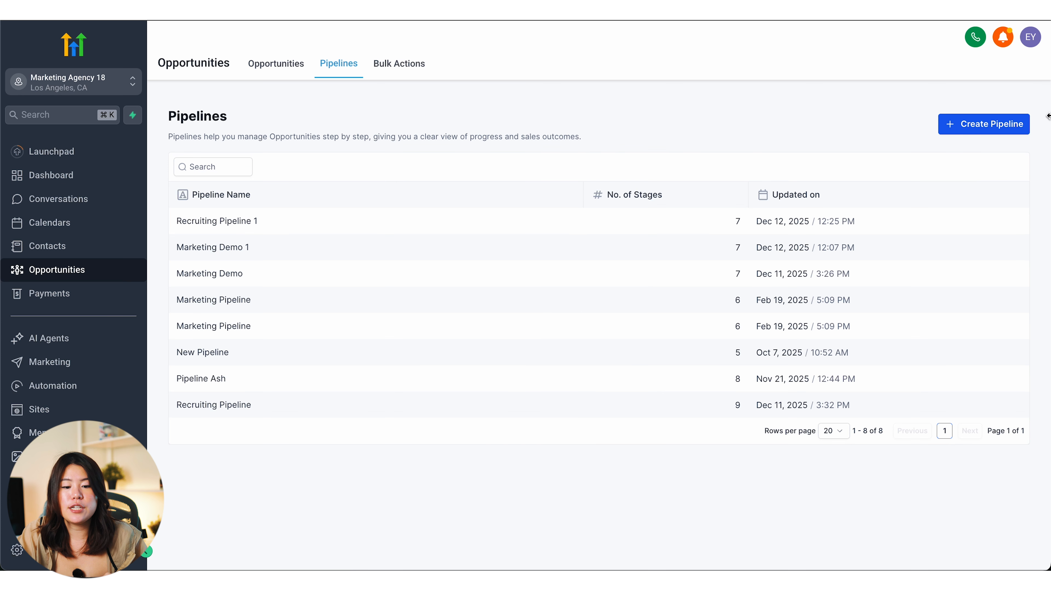
left_click(263, 70)
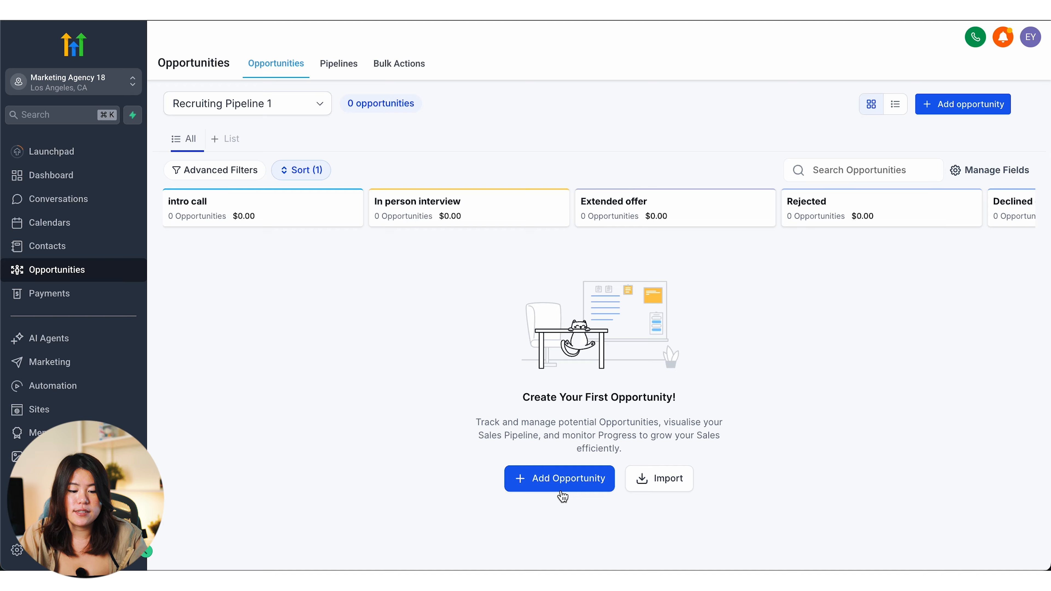
Step: Create an opportunity for the candidate contact and move its card into In person interview
left_click(955, 111)
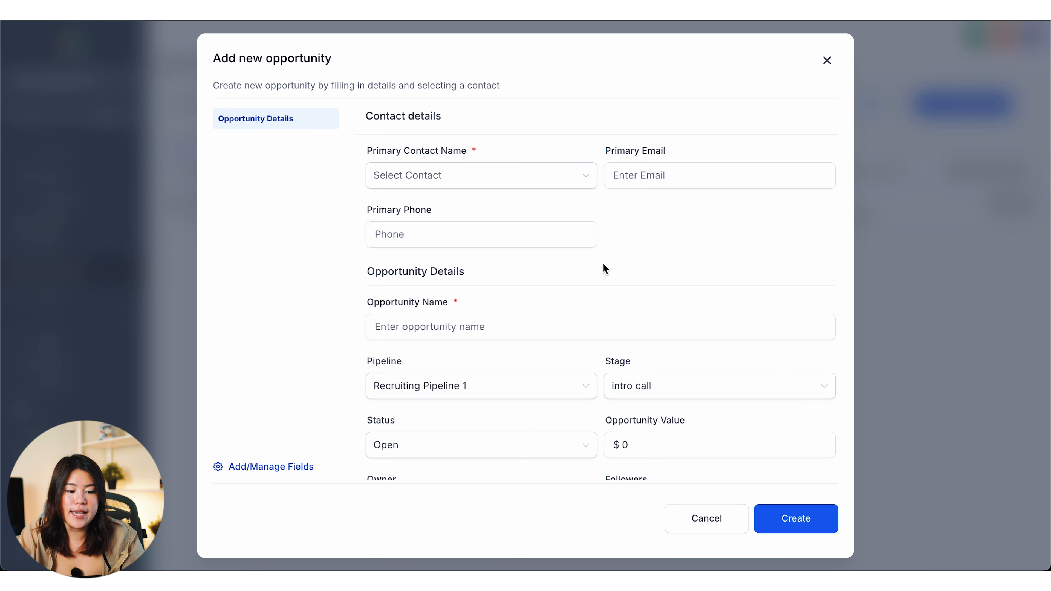
left_click(536, 182)
left_click(483, 228)
left_click(798, 521)
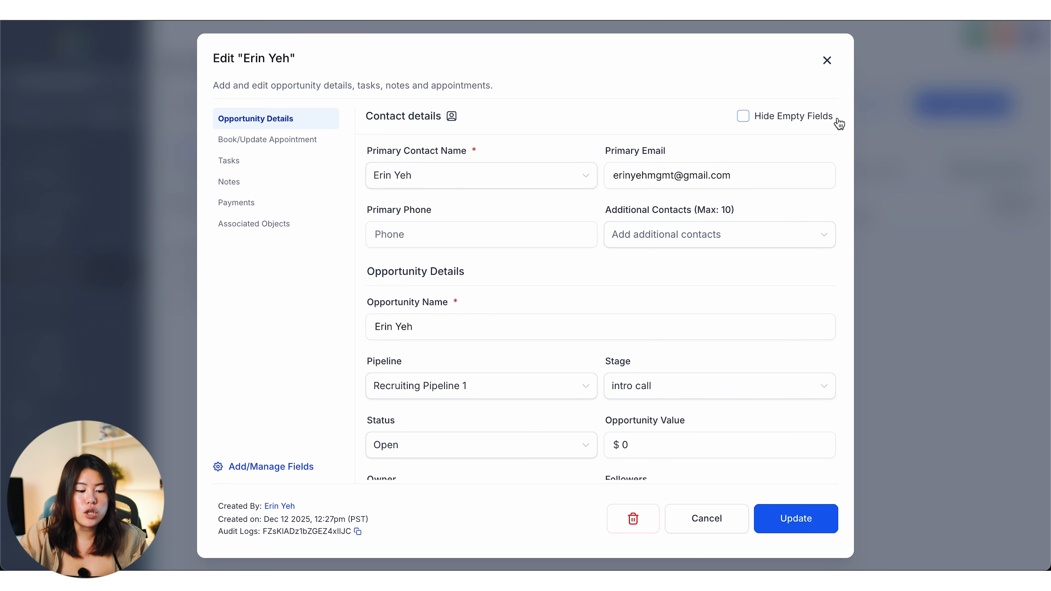
left_click(827, 62)
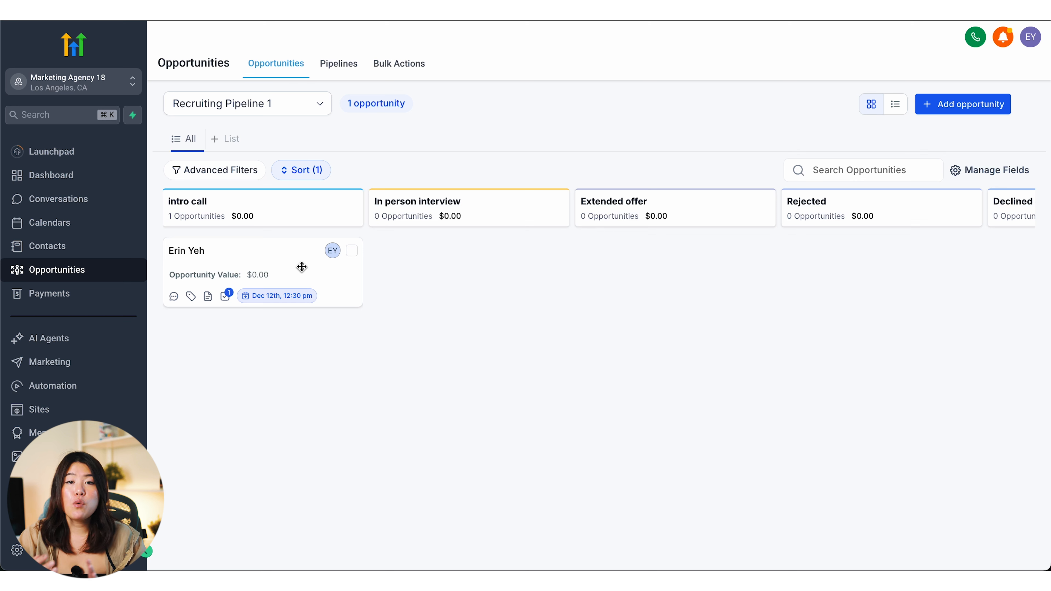
left_click_drag(265, 267, 459, 265)
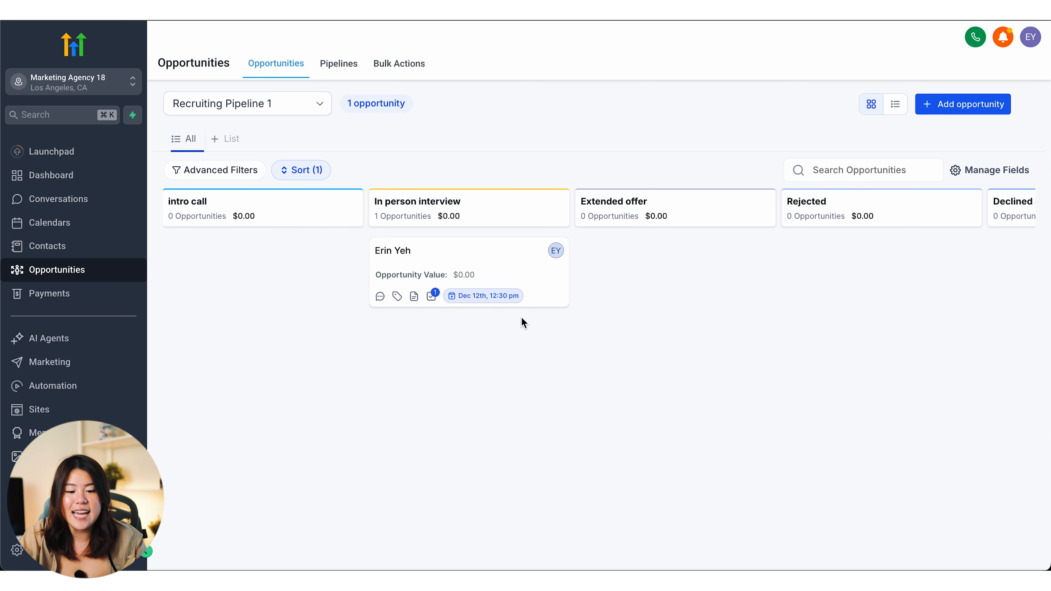